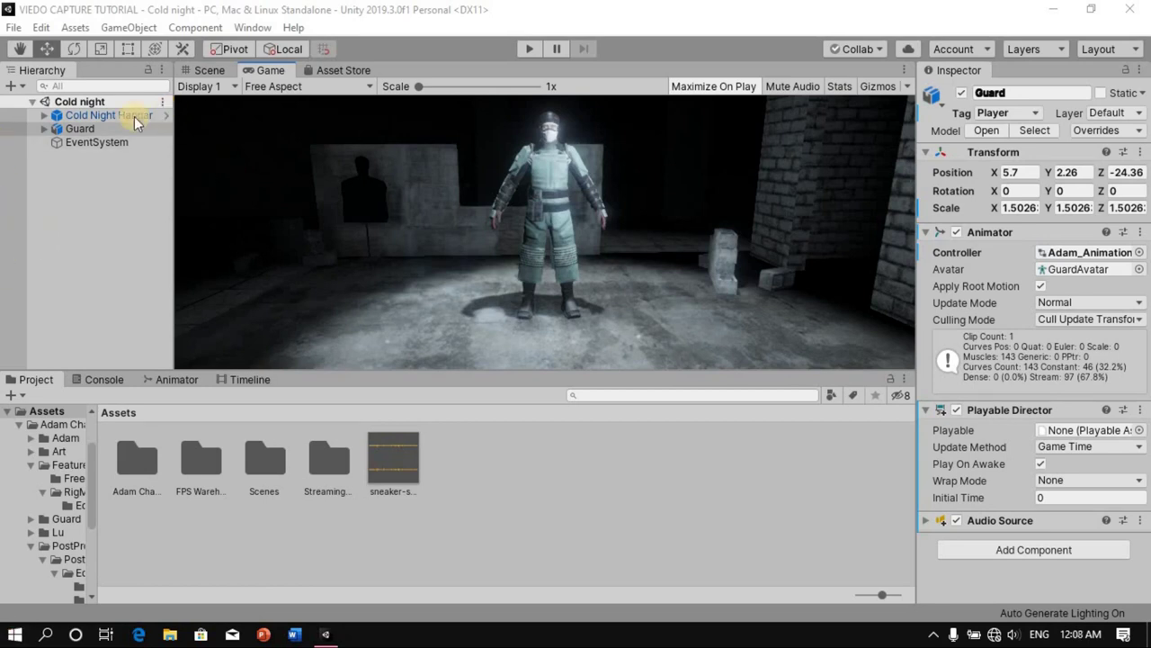
# Open the Package Manager and install the Cinemachine 2.3.4 package.
pyautogui.click(94, 130)
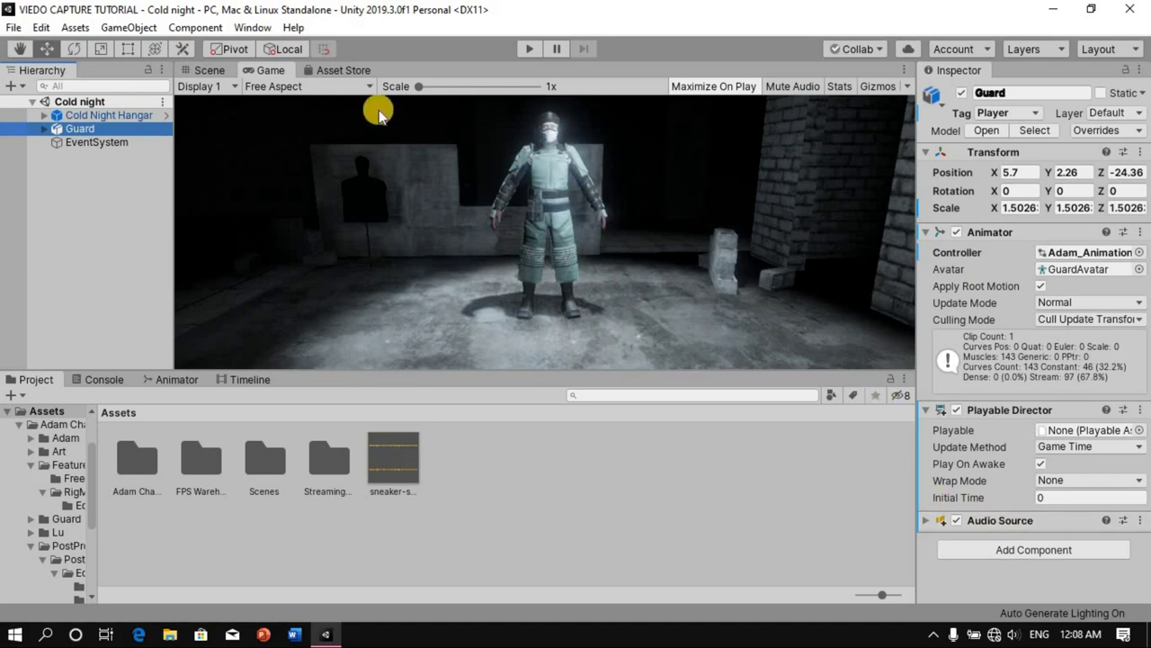
pyautogui.click(253, 28)
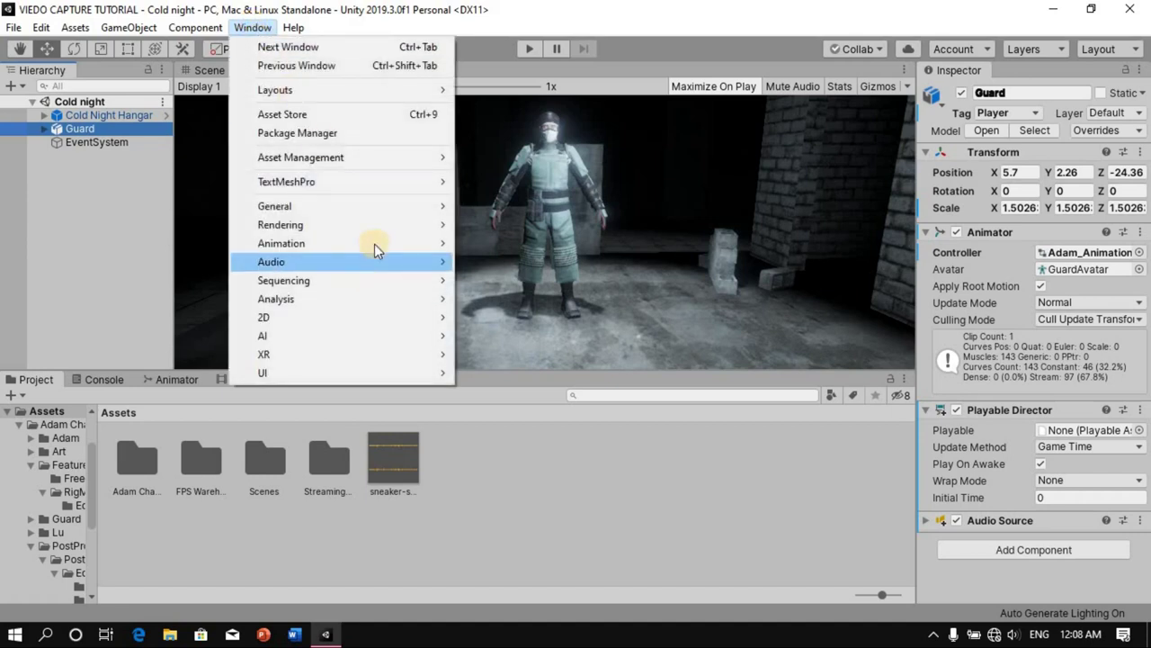
pyautogui.click(397, 133)
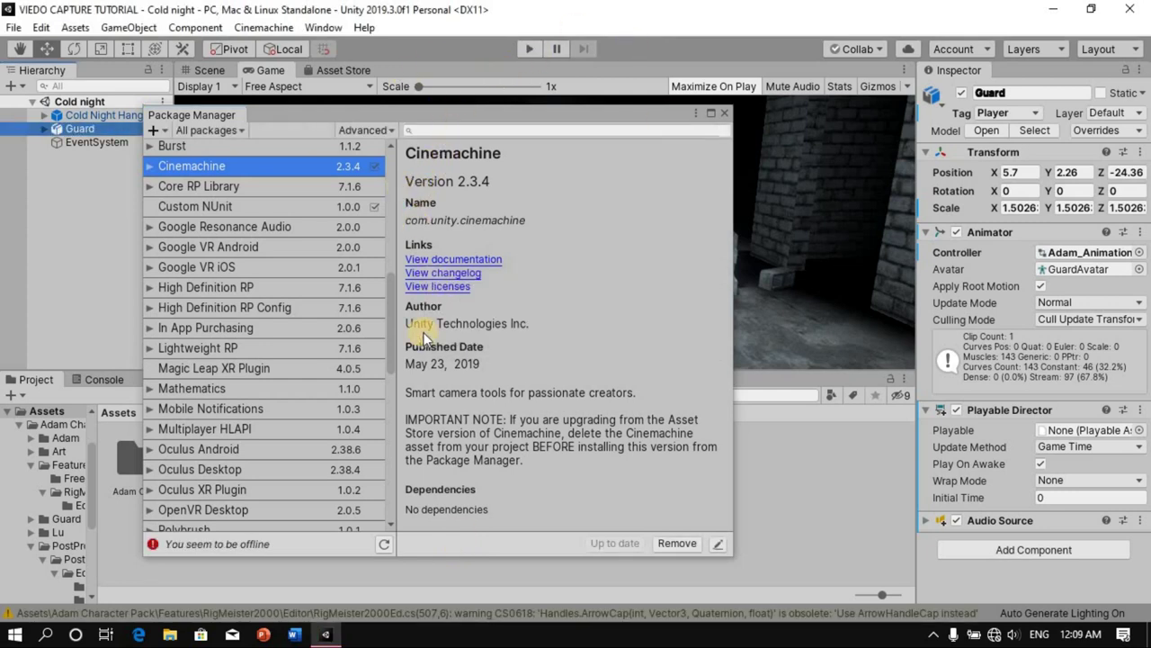
# Check the Timeline package's details and available versions, and close the Package Manager.
pyautogui.scroll(-10, 354, 478)
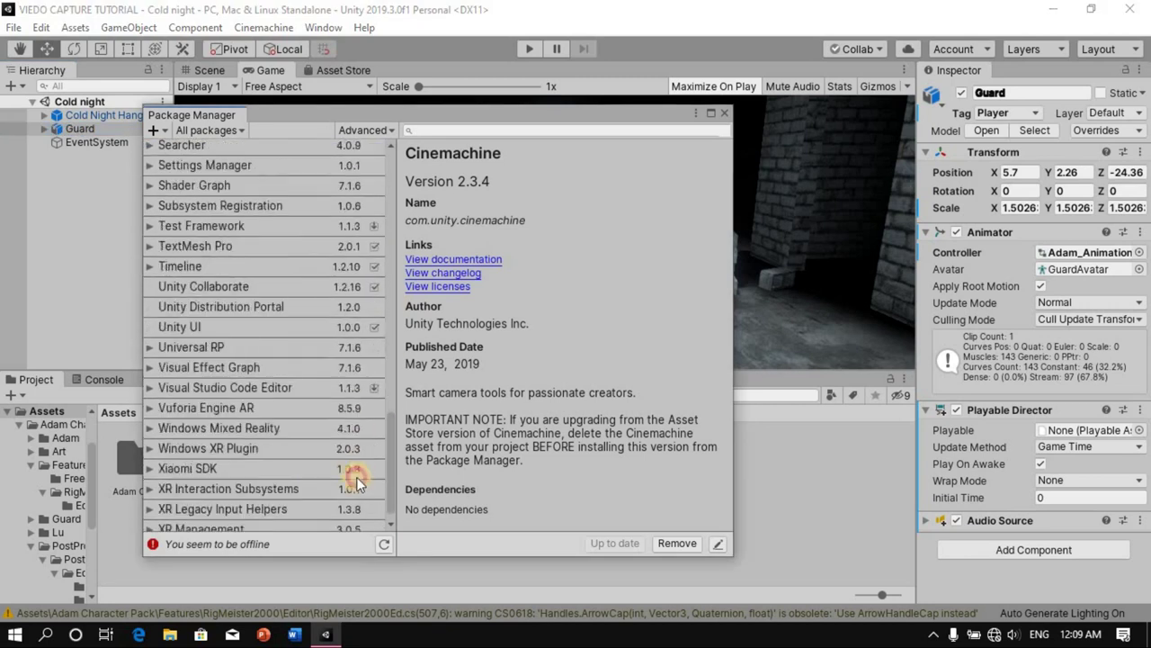
pyautogui.click(151, 260)
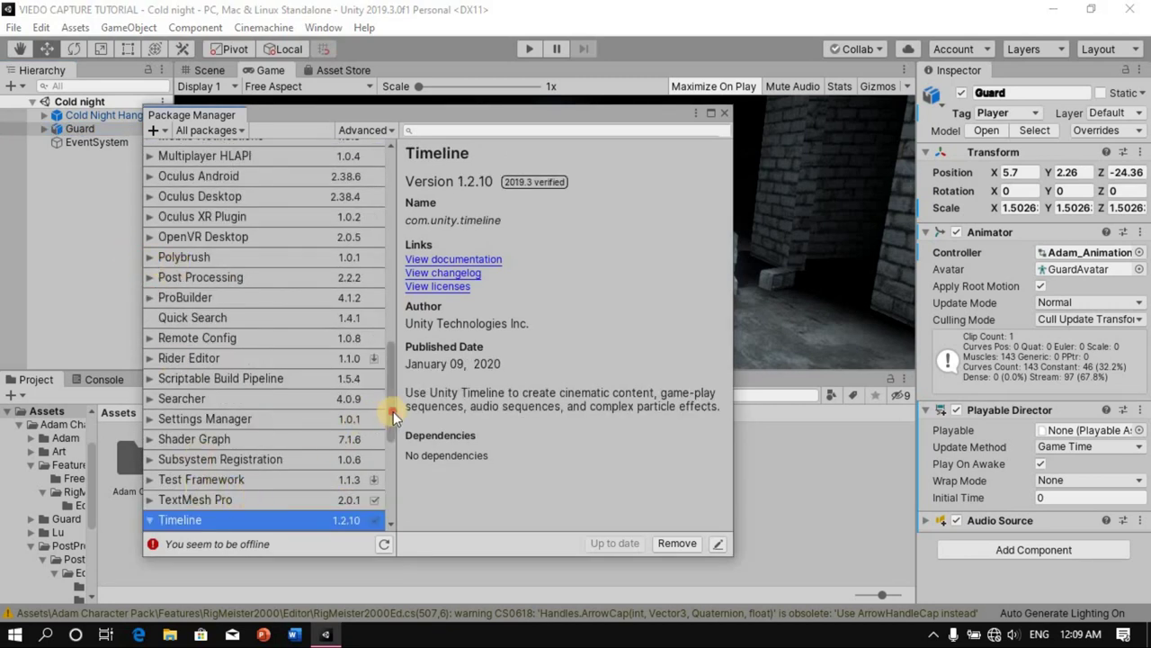
pyautogui.scroll(-5, 297, 368)
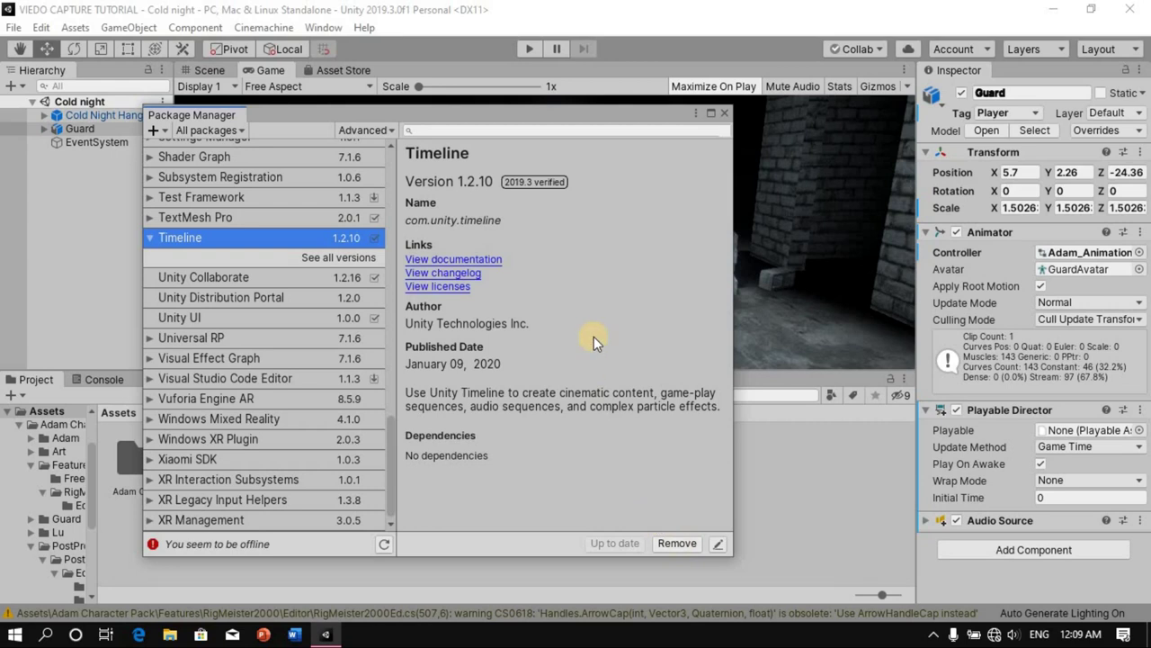
pyautogui.click(725, 114)
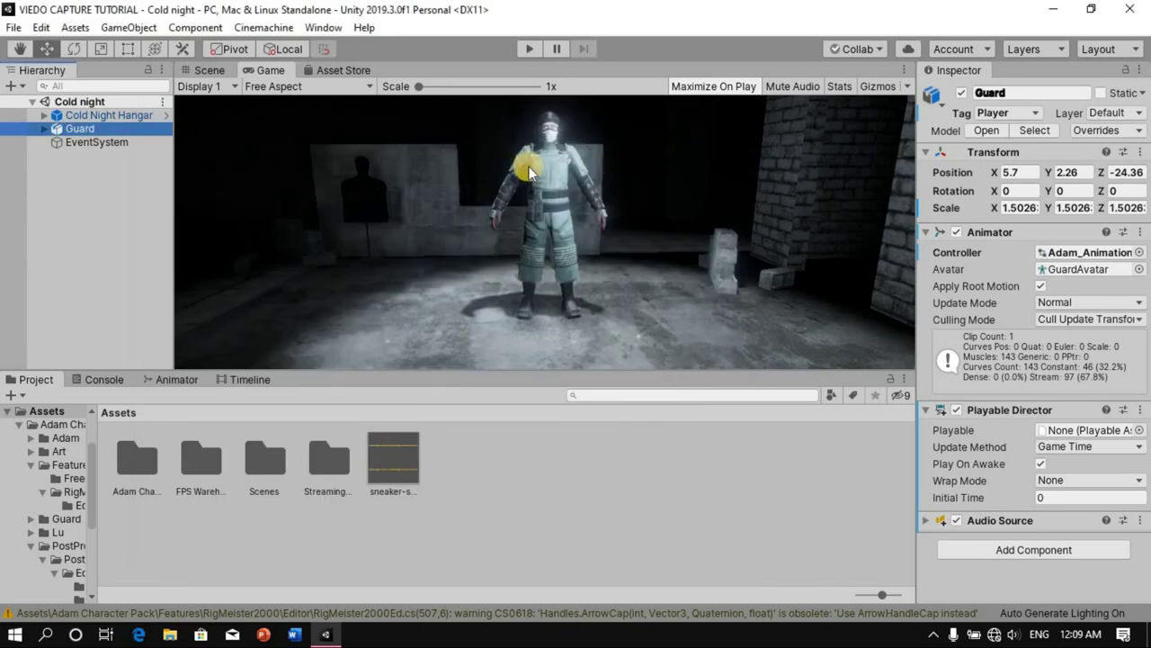
# Add a CinemachineBrain component to the FirstPersonCamera inside Cold Night Hangar.
pyautogui.click(62, 128)
pyautogui.click(40, 117)
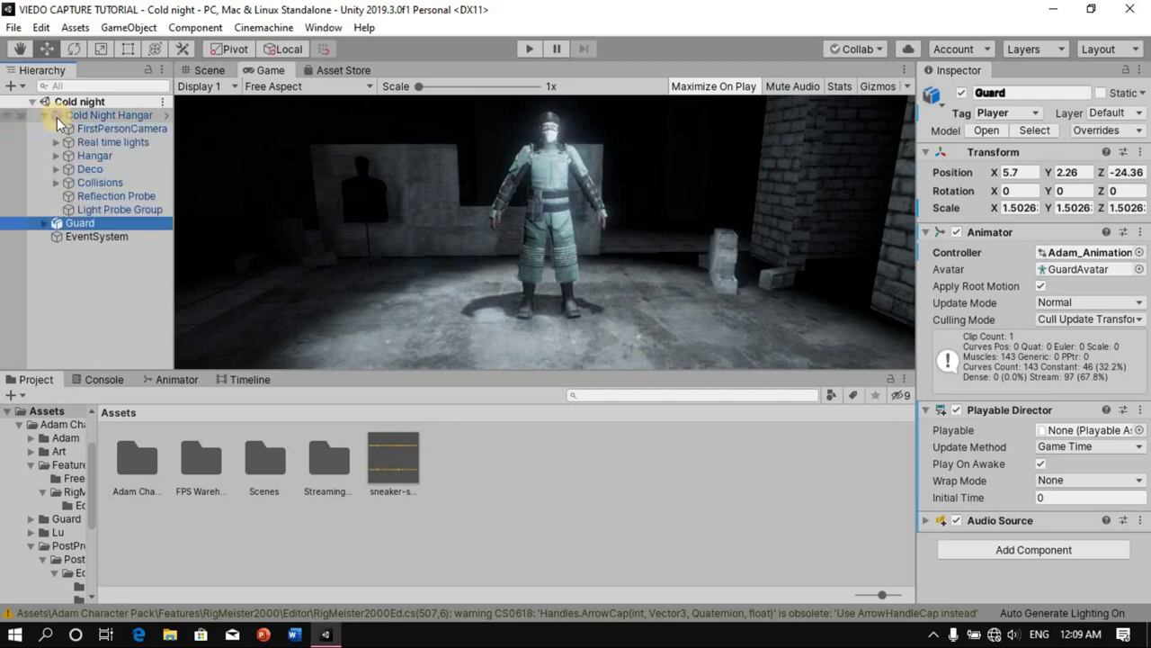
pyautogui.click(135, 131)
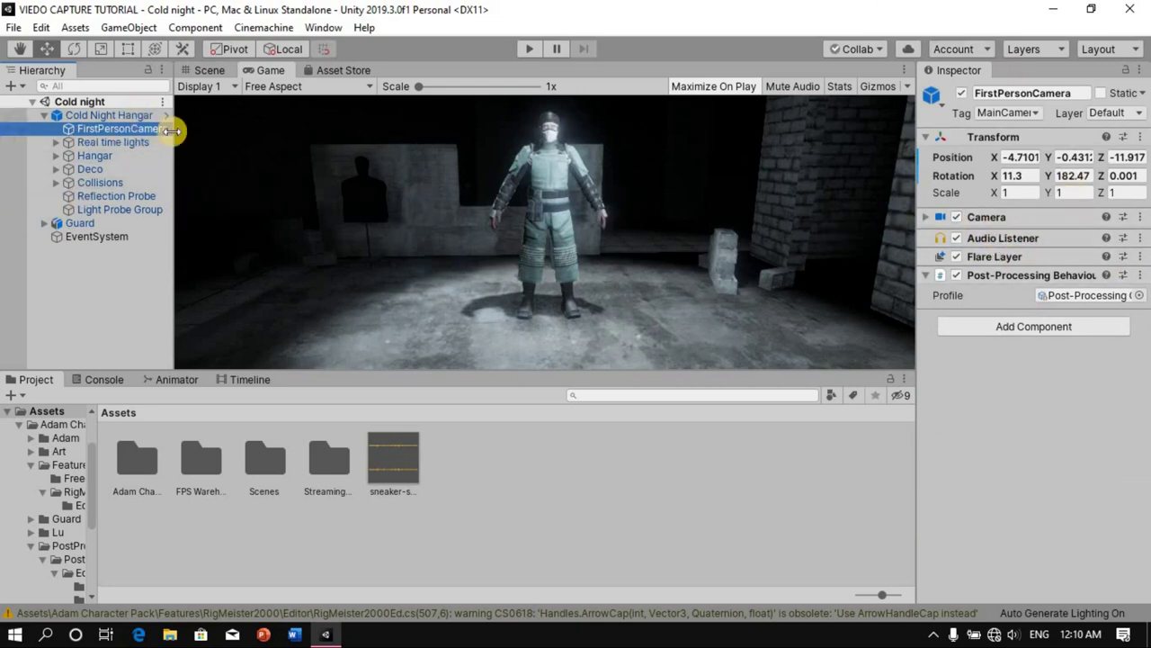
pyautogui.click(1047, 326)
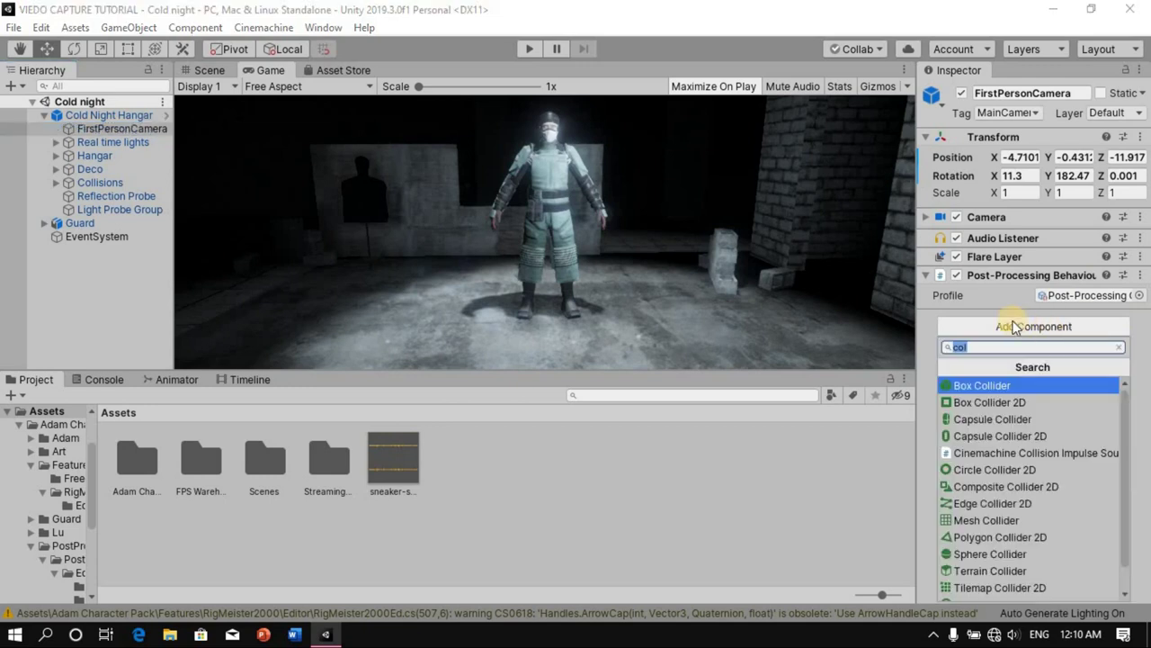
pyautogui.write('cin')
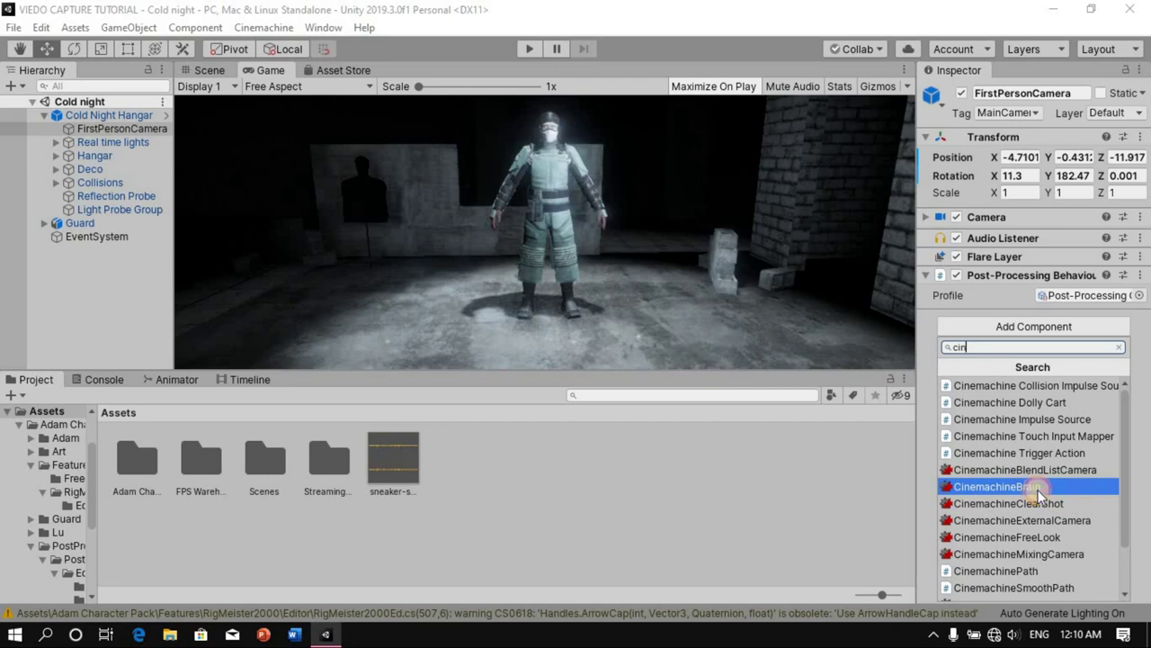
pyautogui.click(1037, 486)
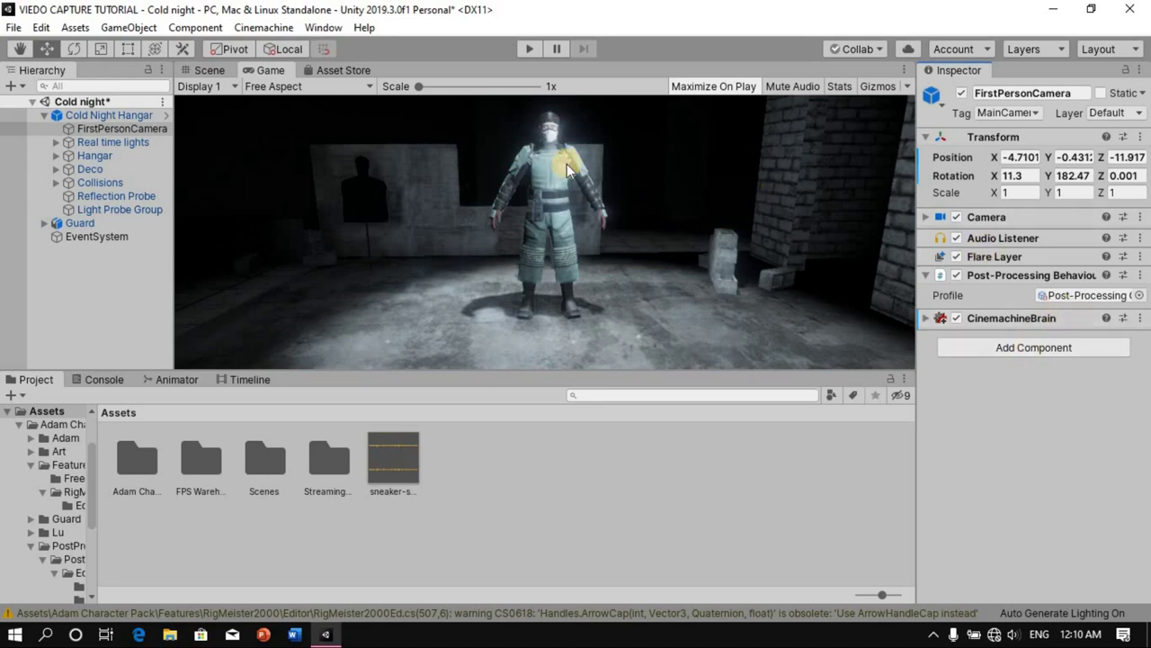
# Collapse the Cold Night Hangar object and create a Cinemachine virtual camera in the scene.
pyautogui.click(44, 116)
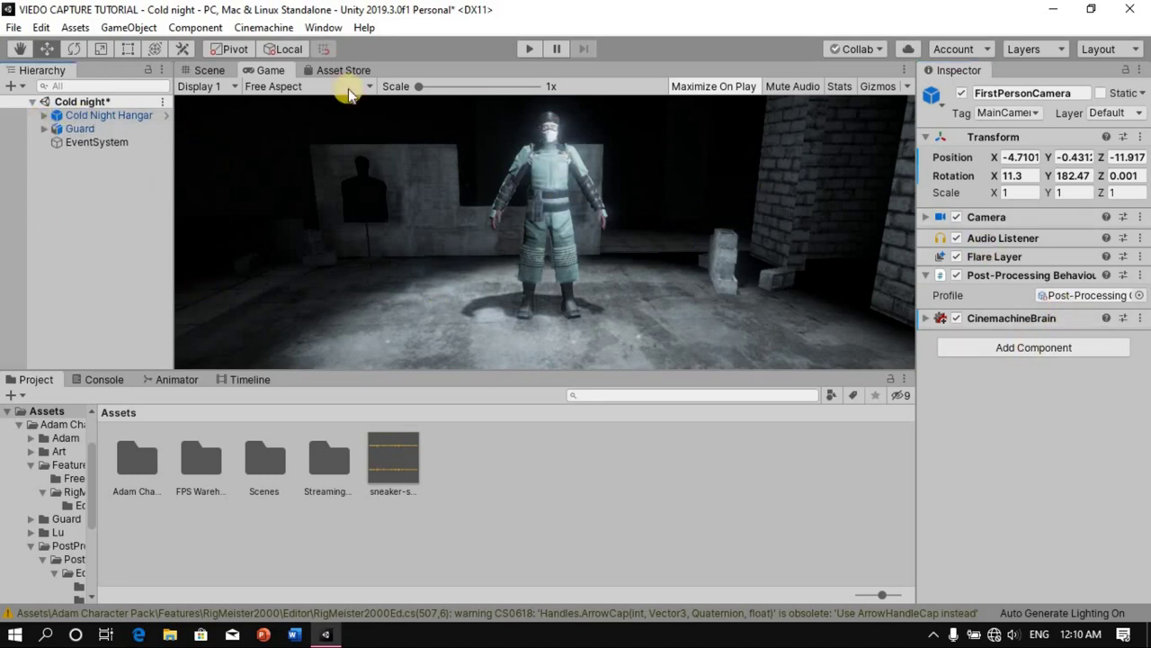
pyautogui.click(266, 28)
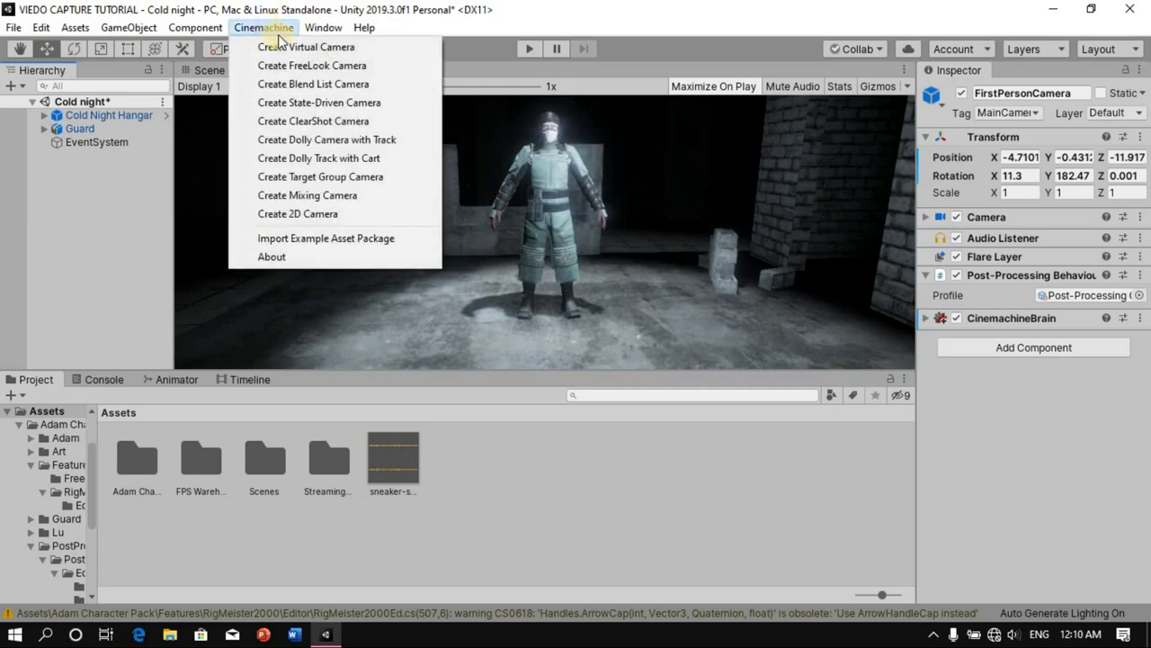
pyautogui.click(318, 49)
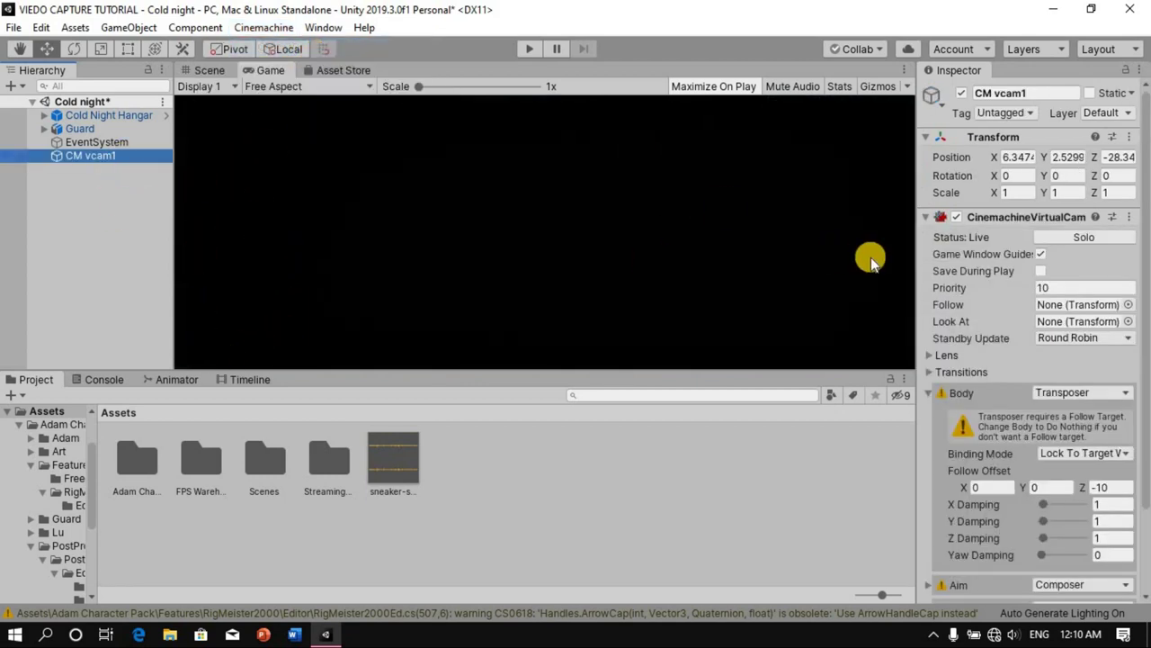
# Move the virtual camera to about X 4.77, Z -22.59 in front of the guard and turn it to about 177.4 degrees on Y.
pyautogui.click(209, 70)
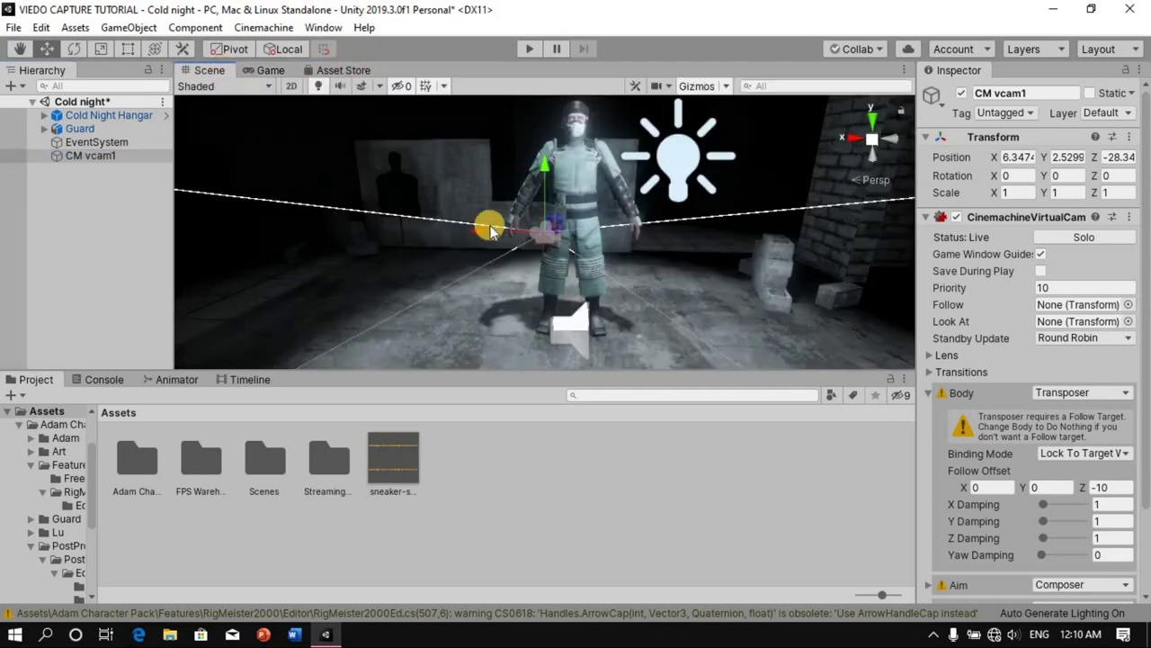
pyautogui.moveTo(694, 249); pyautogui.dragTo(456, 236, button='right')
pyautogui.moveTo(530, 233); pyautogui.dragTo(652, 286)
pyautogui.moveTo(652, 286); pyautogui.dragTo(603, 301, button='right')
pyautogui.moveTo(603, 301); pyautogui.dragTo(791, 329)
pyautogui.press('e')
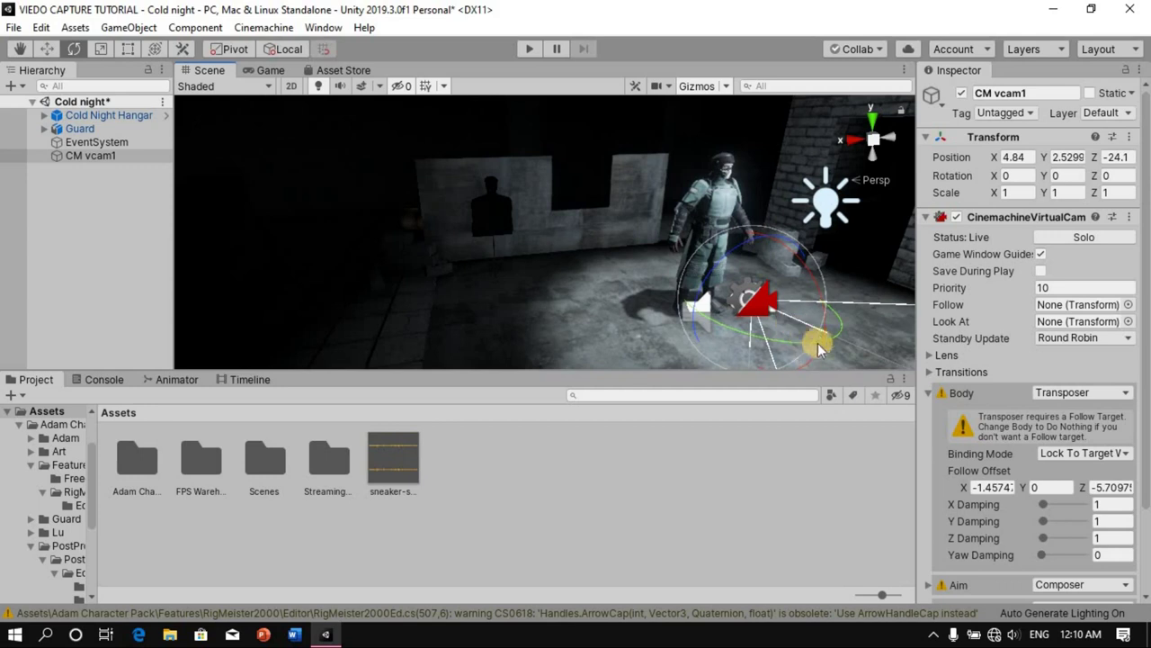
pyautogui.moveTo(830, 333); pyautogui.dragTo(727, 245)
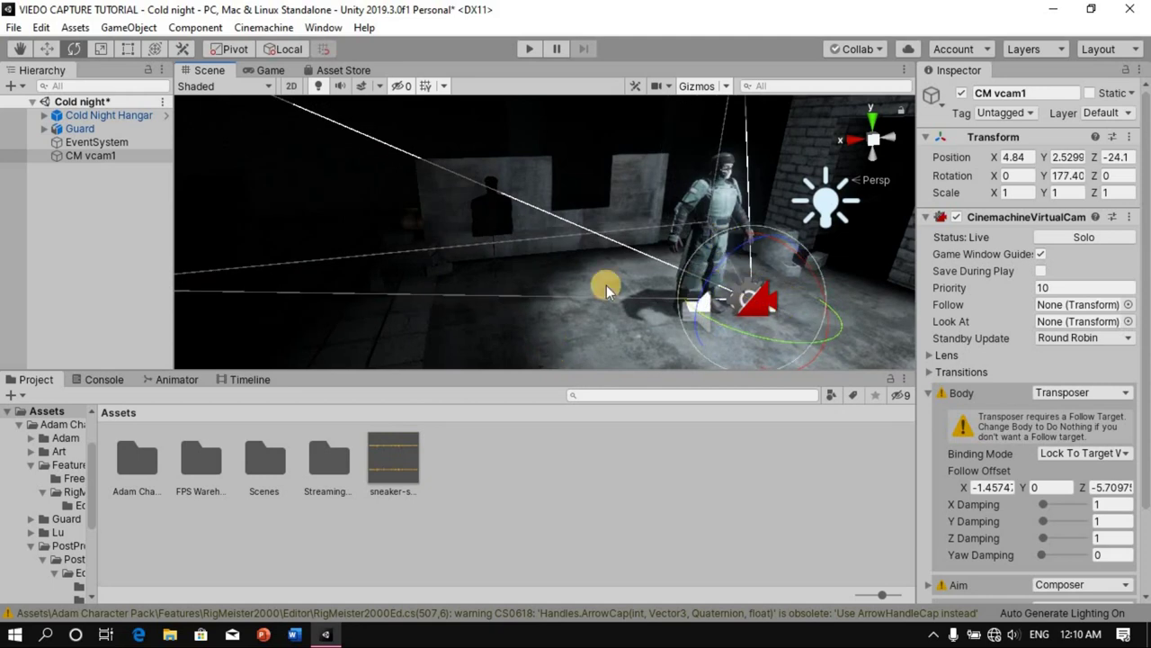
pyautogui.press('w')
pyautogui.moveTo(704, 273); pyautogui.dragTo(849, 349)
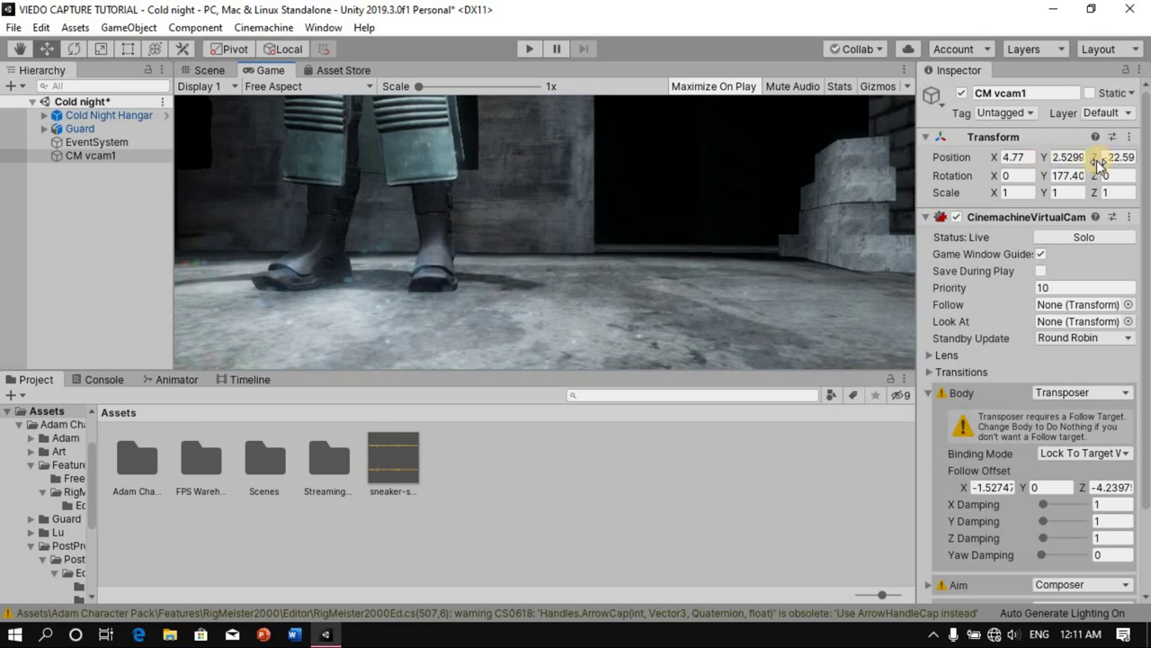
# Frame the guard by setting the virtual camera's position to about X 5.36, Y 4.6, Z -19.91 and its X rotation to about 12.03.
pyautogui.moveTo(1099, 162); pyautogui.dragTo(14, 234)
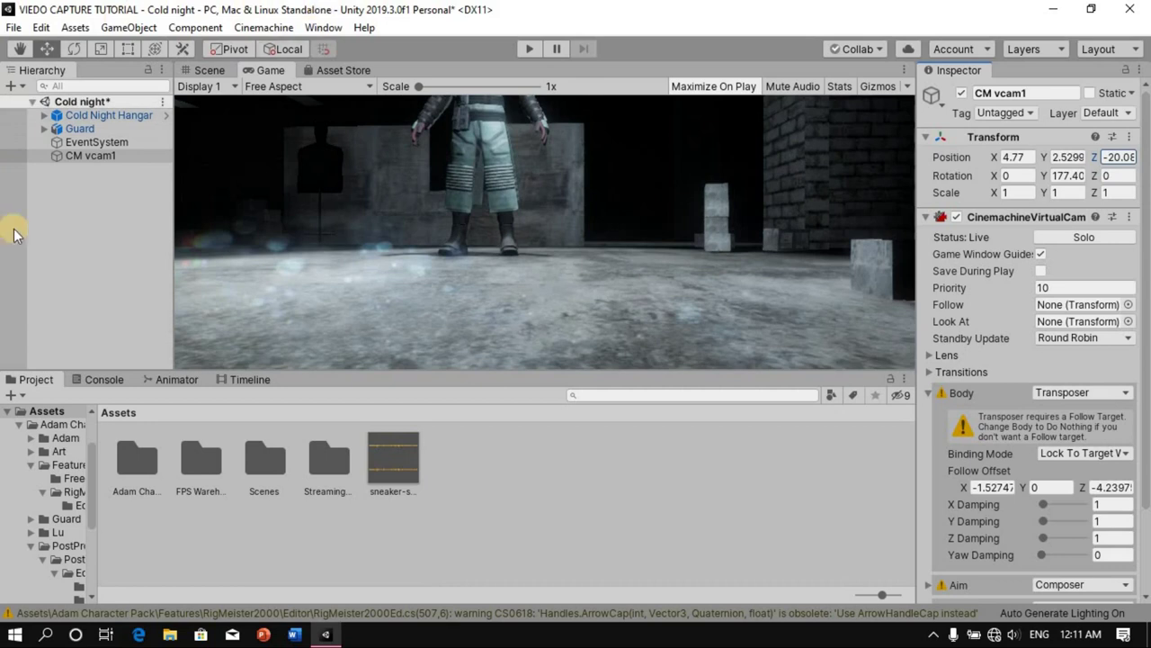
pyautogui.click(1044, 160)
pyautogui.write('4.7')
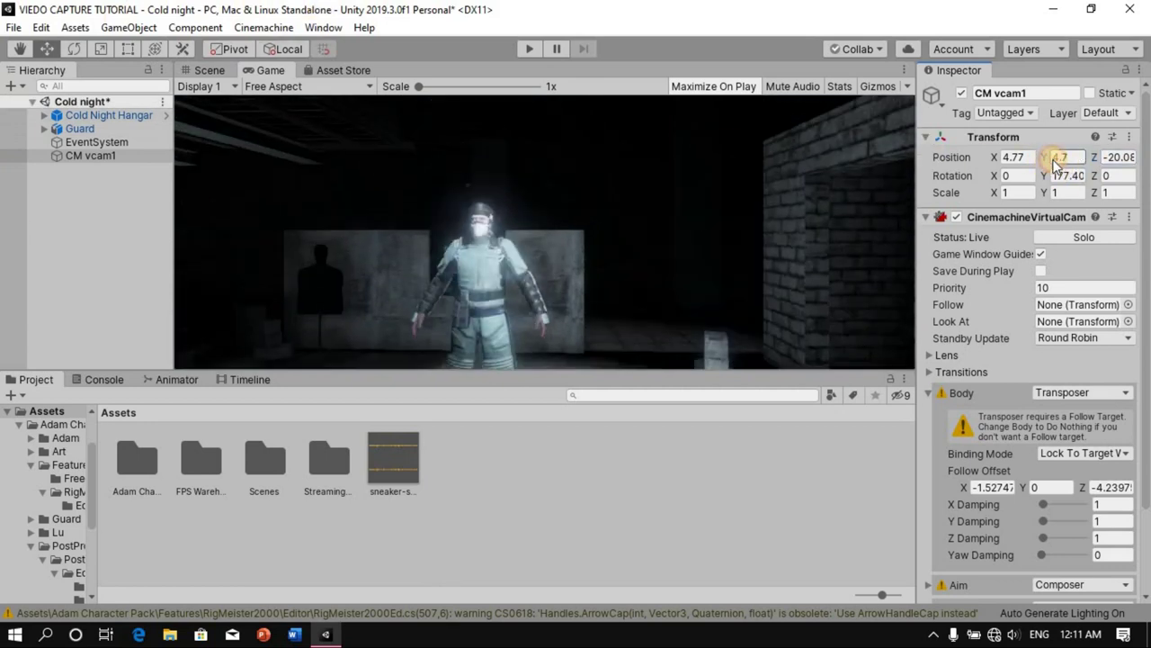
pyautogui.press('BackSpace')
pyautogui.write('6')
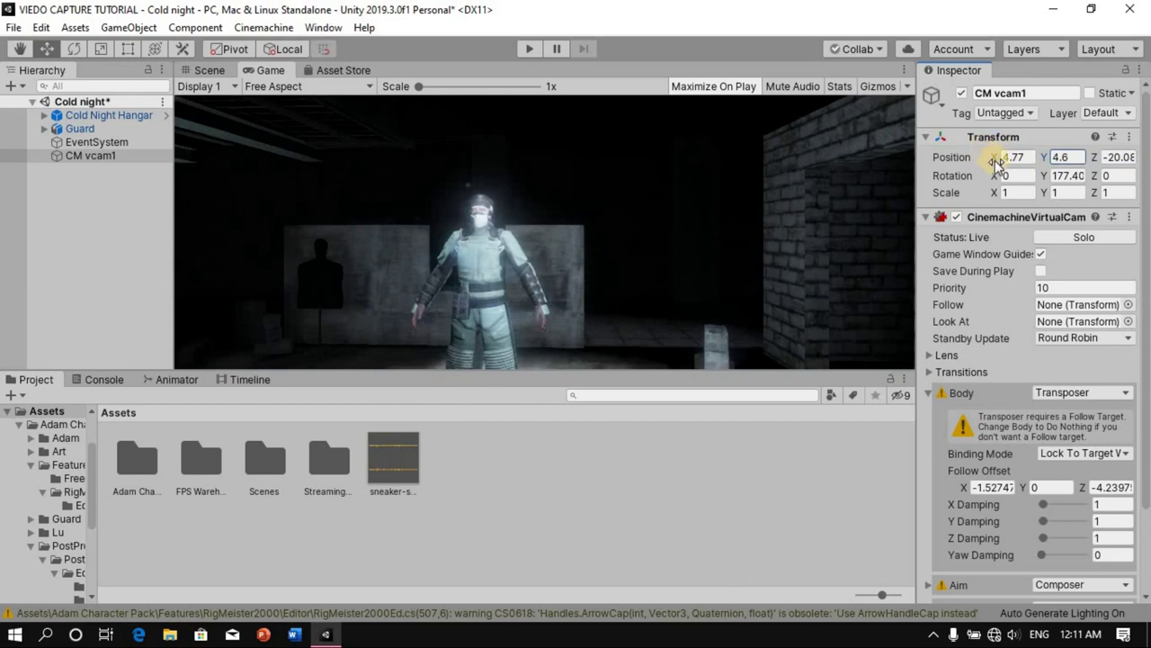
pyautogui.moveTo(997, 162); pyautogui.dragTo(12, 187)
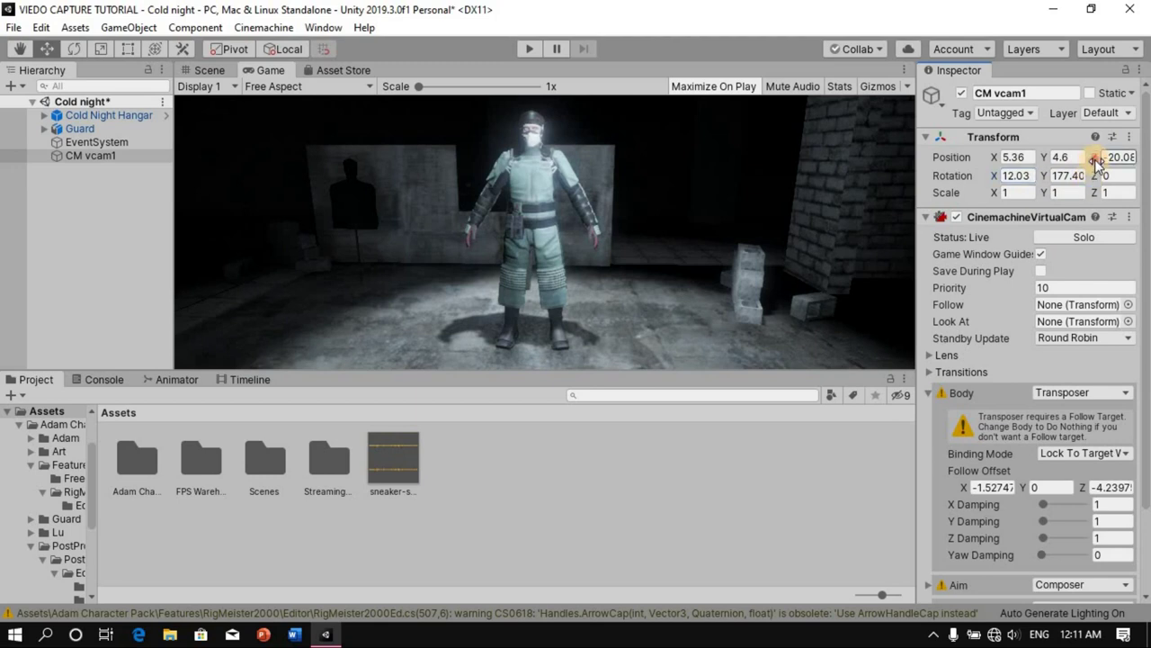
pyautogui.moveTo(1101, 160); pyautogui.dragTo(1106, 164)
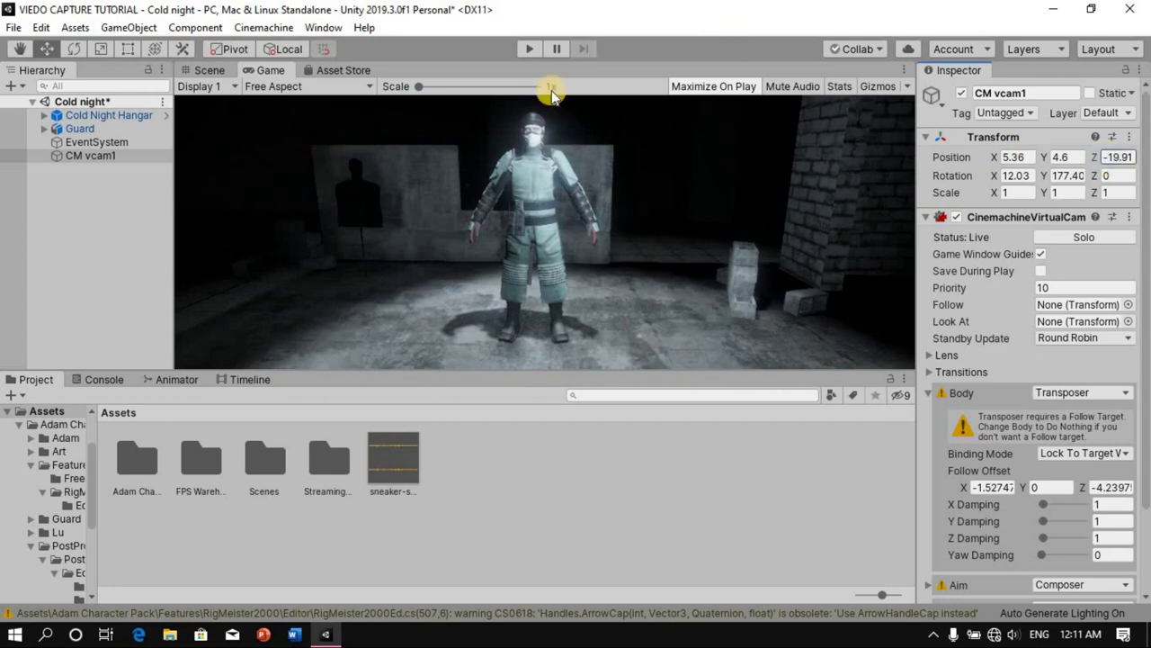
# Play the scene to preview the guard's animation through the static virtual camera, and stop playback.
pyautogui.click(529, 51)
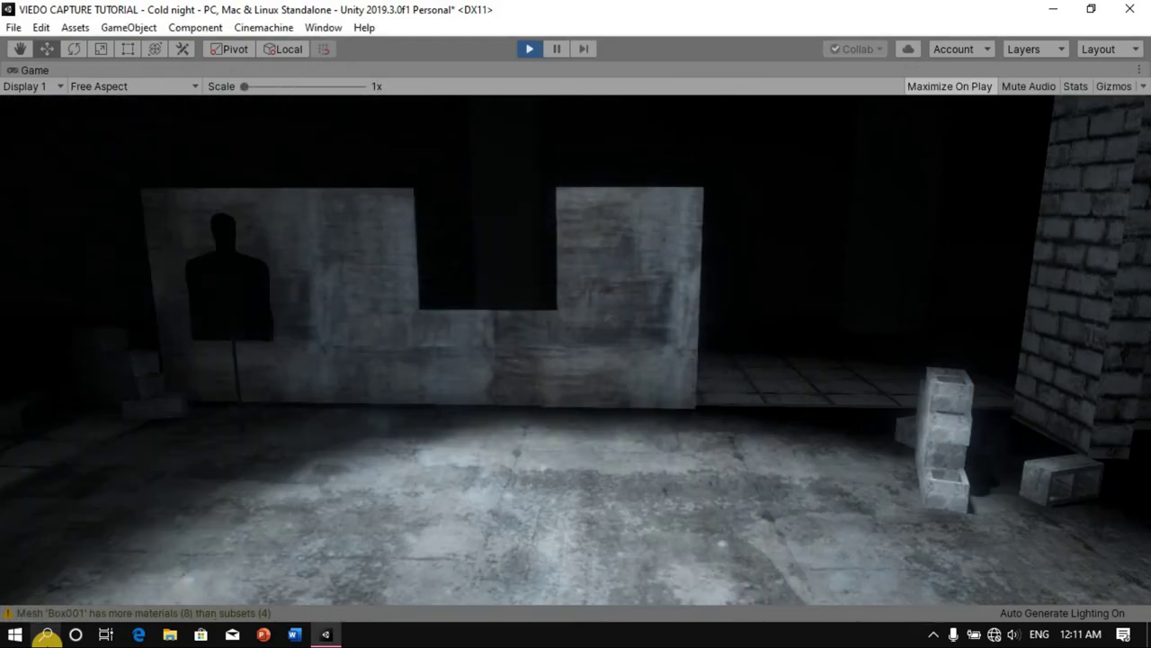
pyautogui.hotkey('ctrl', 'p')
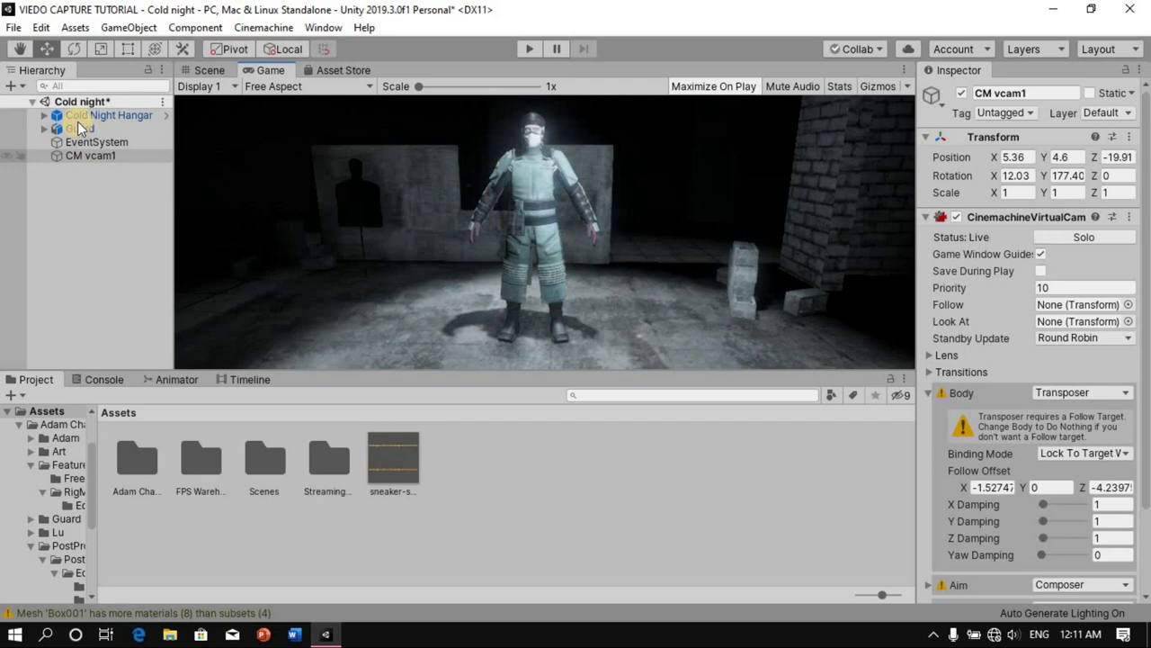
# Assign Guard as the virtual camera's Follow target and move the camera to a follow offset of about X -1.999, Y 2.218, Z 6.158.
pyautogui.moveTo(76, 131); pyautogui.dragTo(1056, 312)
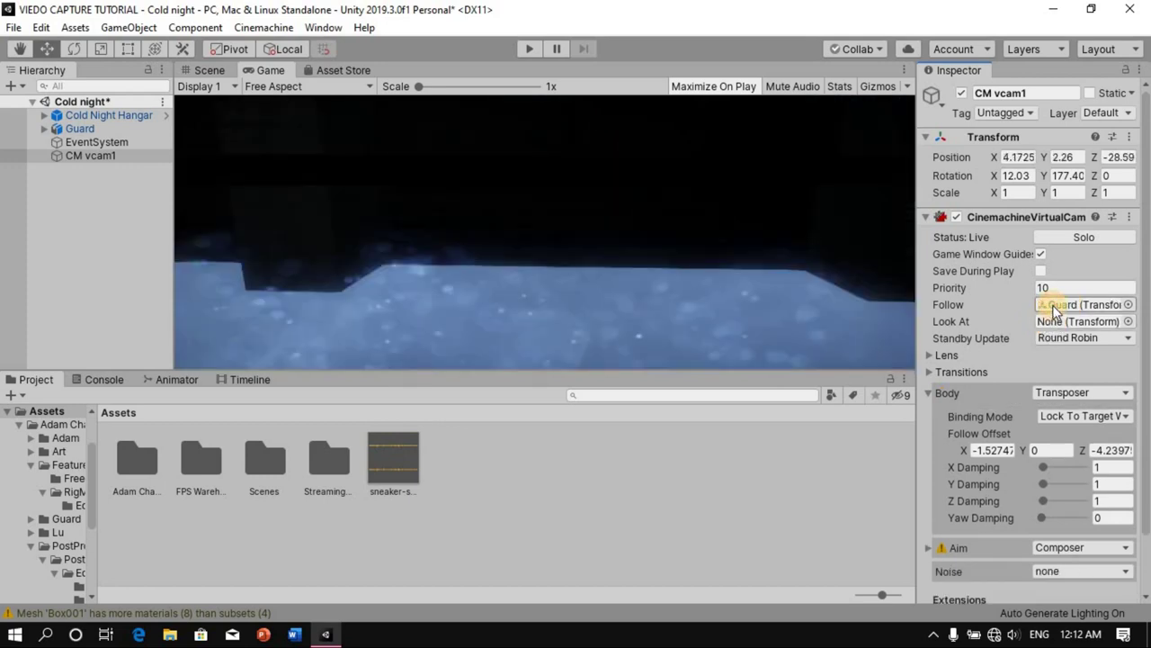
pyautogui.click(216, 72)
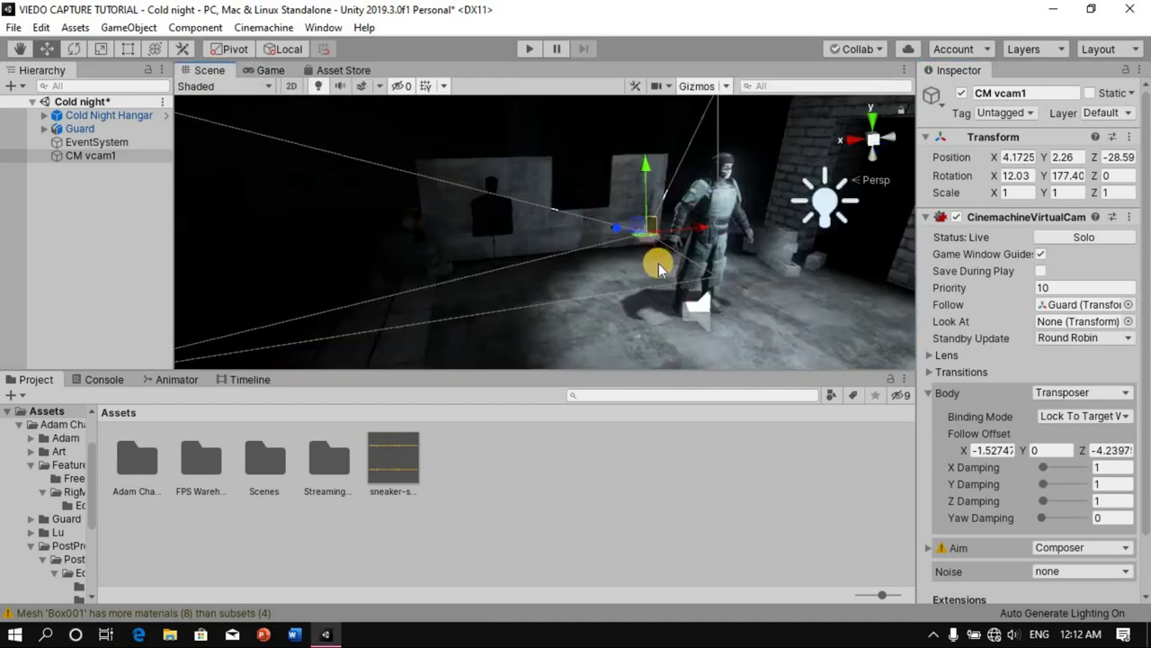
pyautogui.keyDown('alt'); pyautogui.moveTo(594, 265); pyautogui.dragTo(670, 345); pyautogui.keyUp('alt')
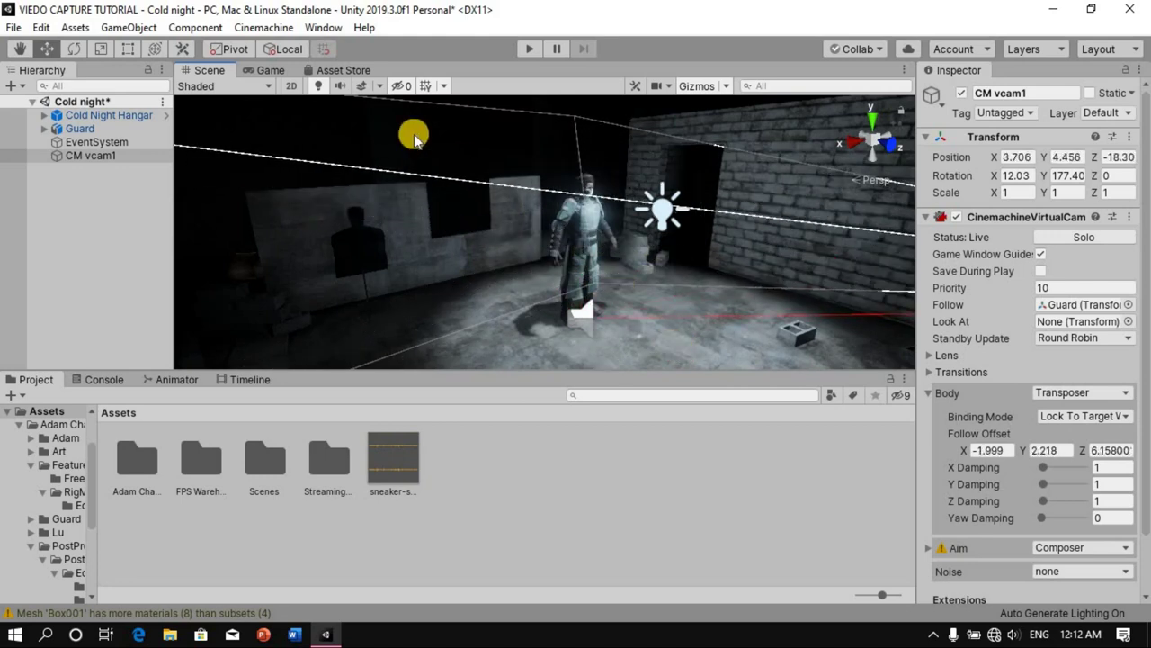
# Center the guard in the game view by setting the virtual camera's Follow Offset X to about -0.36.
pyautogui.click(266, 71)
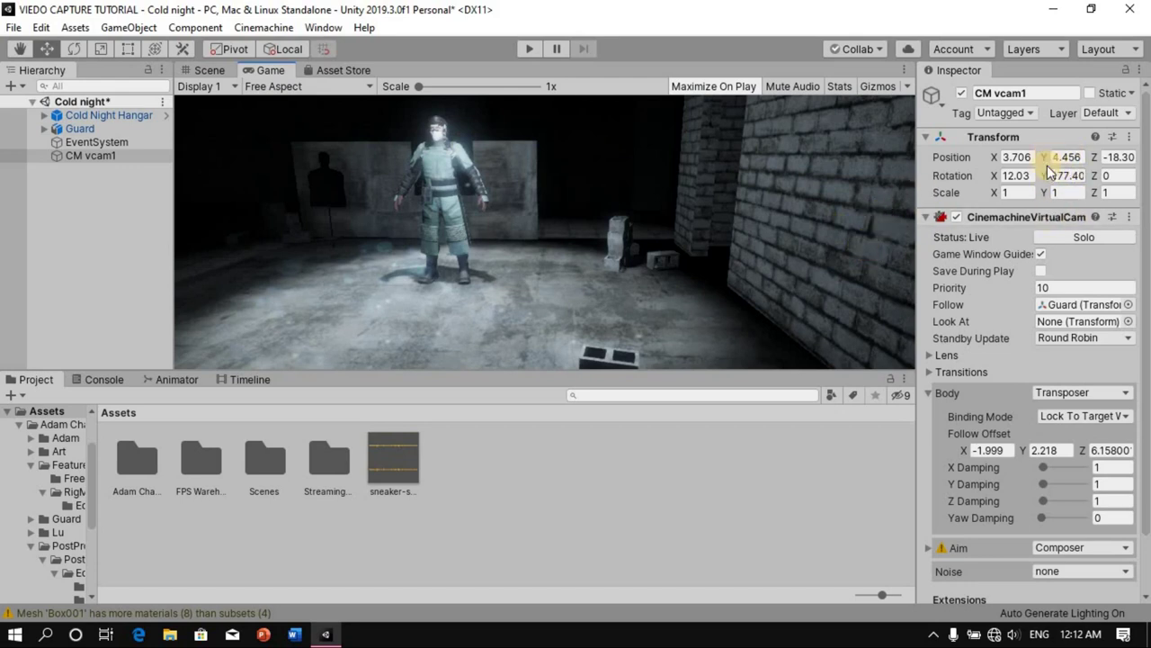
pyautogui.click(994, 160)
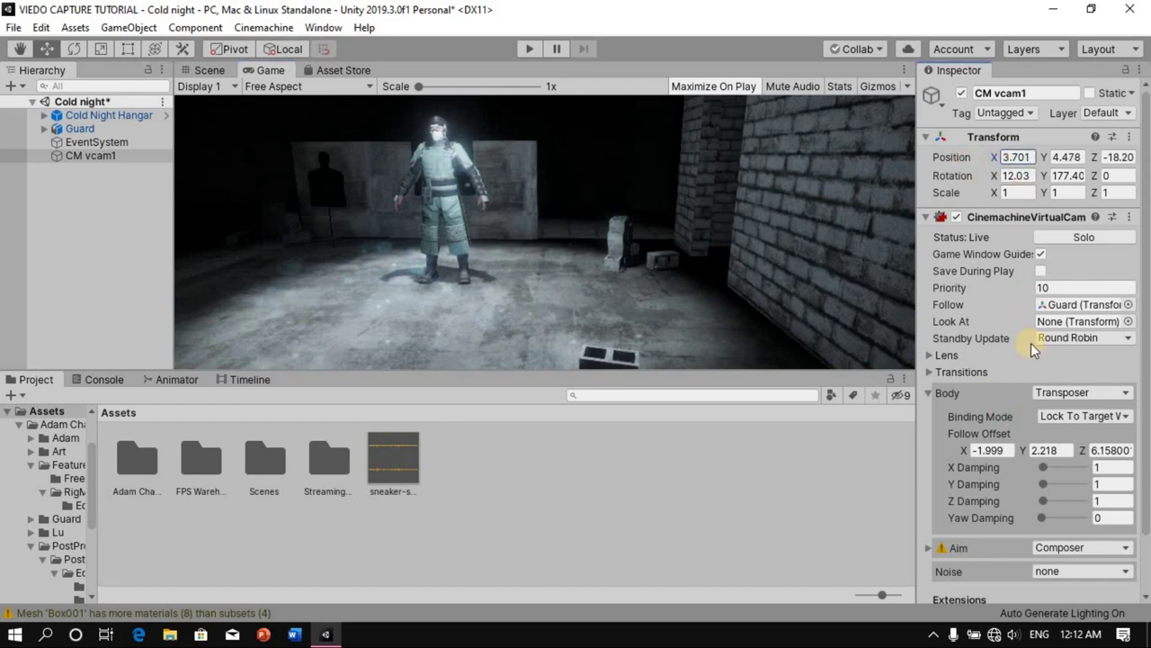
pyautogui.scroll(-3, 957, 424)
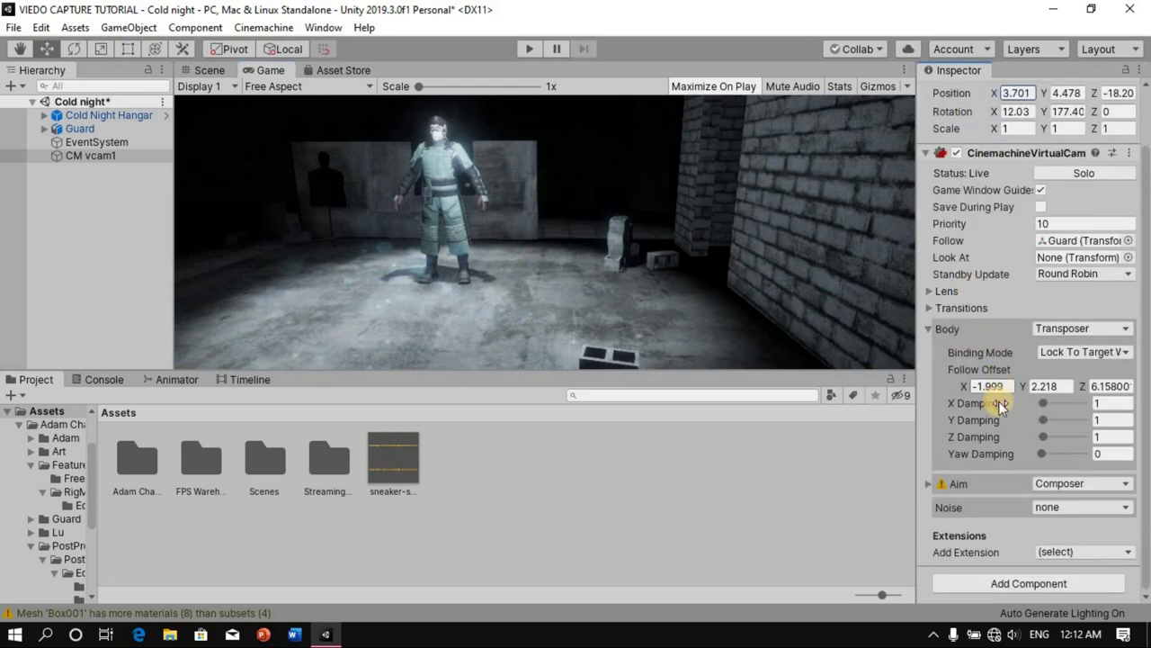
pyautogui.moveTo(959, 389); pyautogui.dragTo(983, 388)
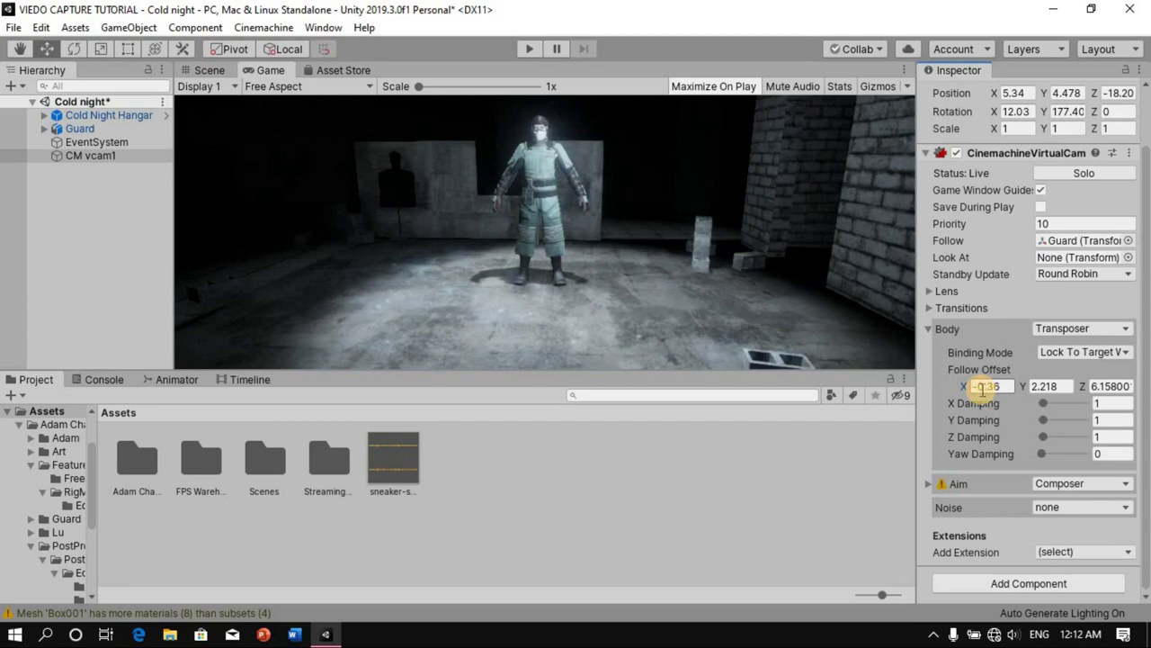
# Play the scene to check how the virtual camera follows the walking guard, and stop playback.
pyautogui.click(535, 46)
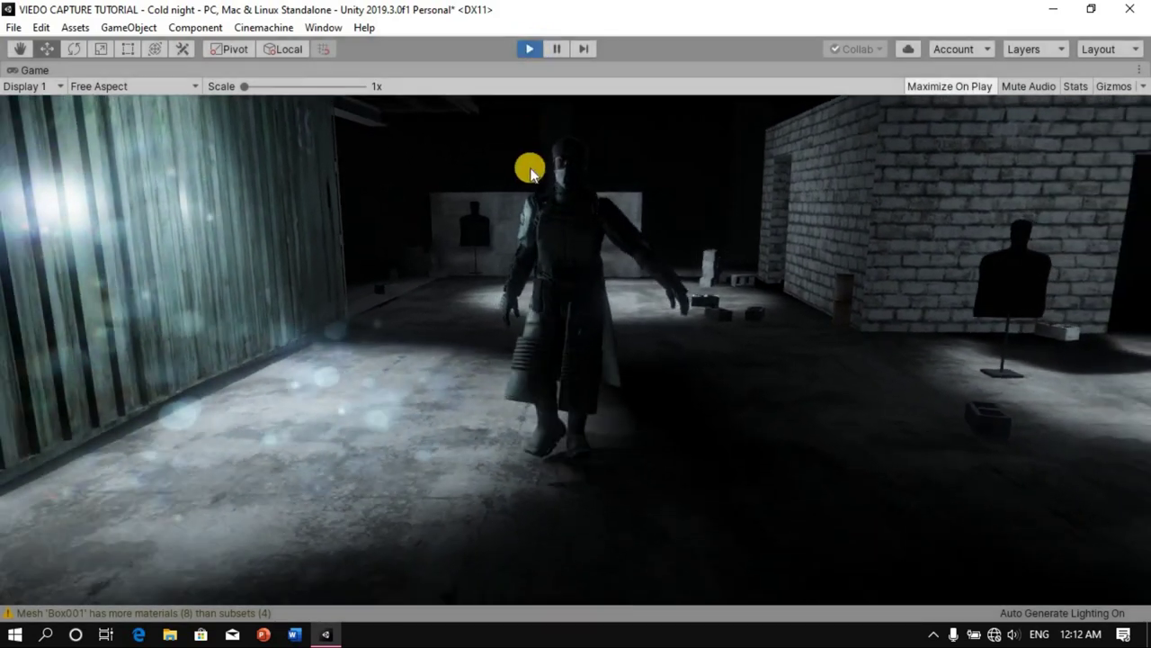
pyautogui.click(529, 49)
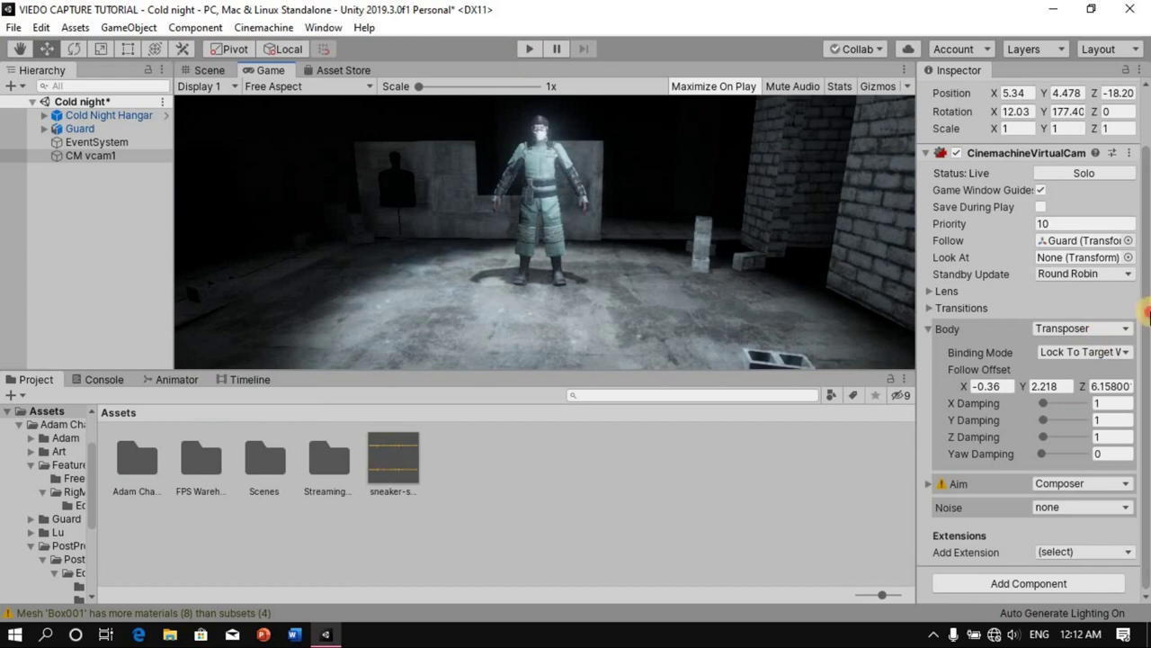
# Review the Aim composer settings of the first virtual camera, and deselect it.
pyautogui.click(929, 485)
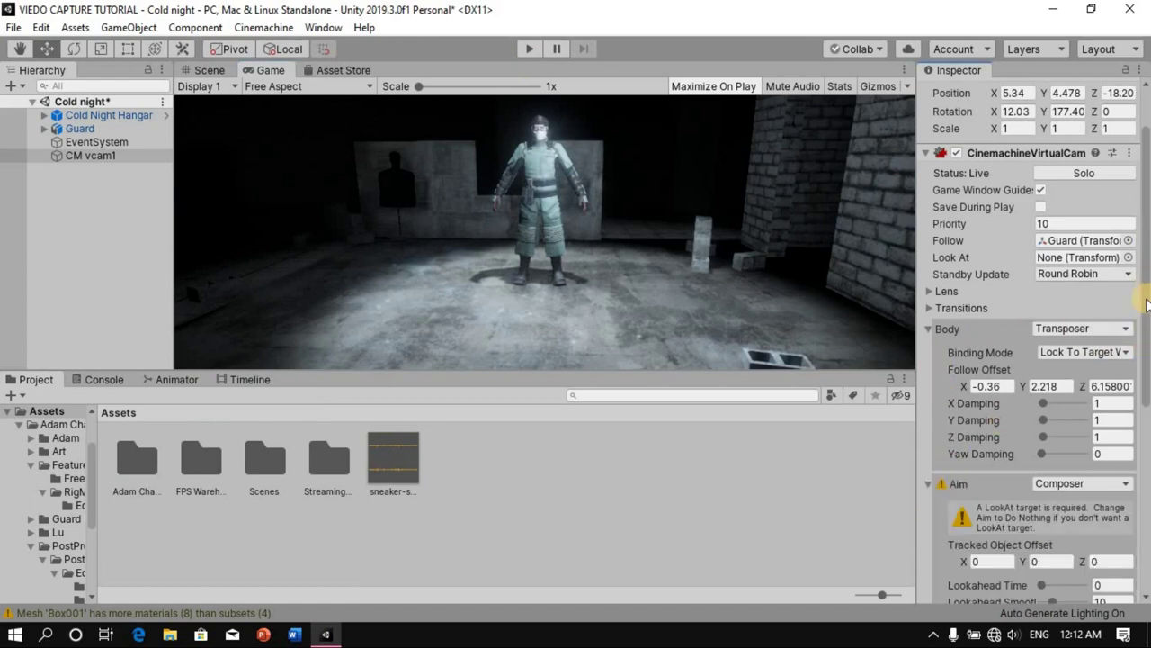
pyautogui.scroll(-5, 1135, 378)
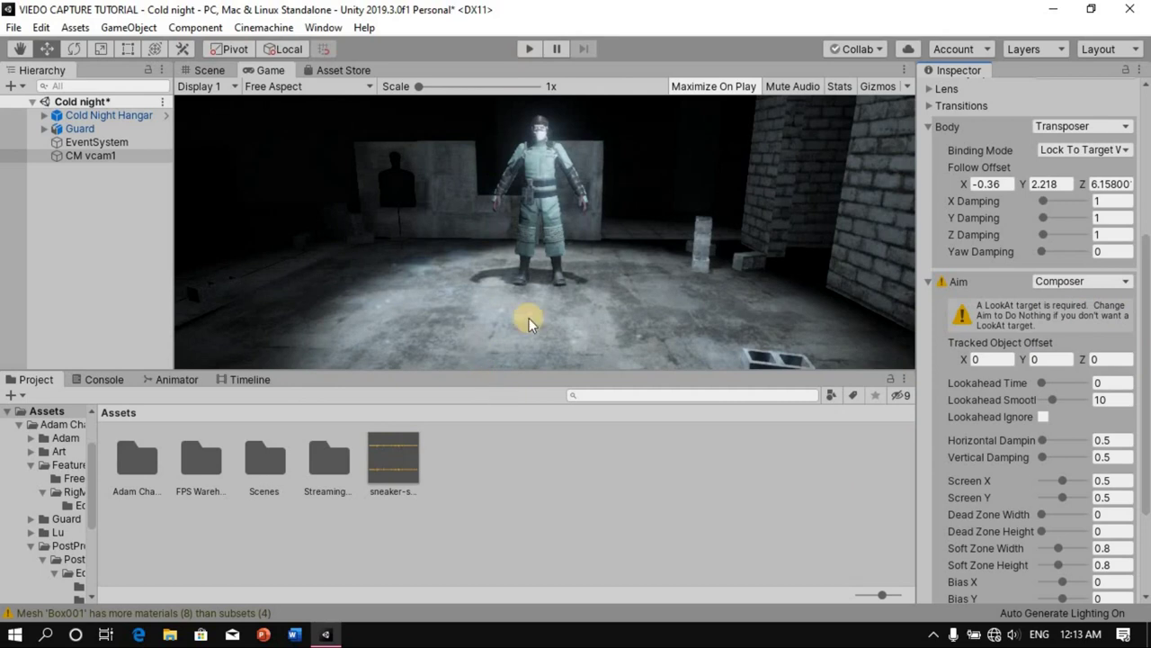
pyautogui.click(58, 199)
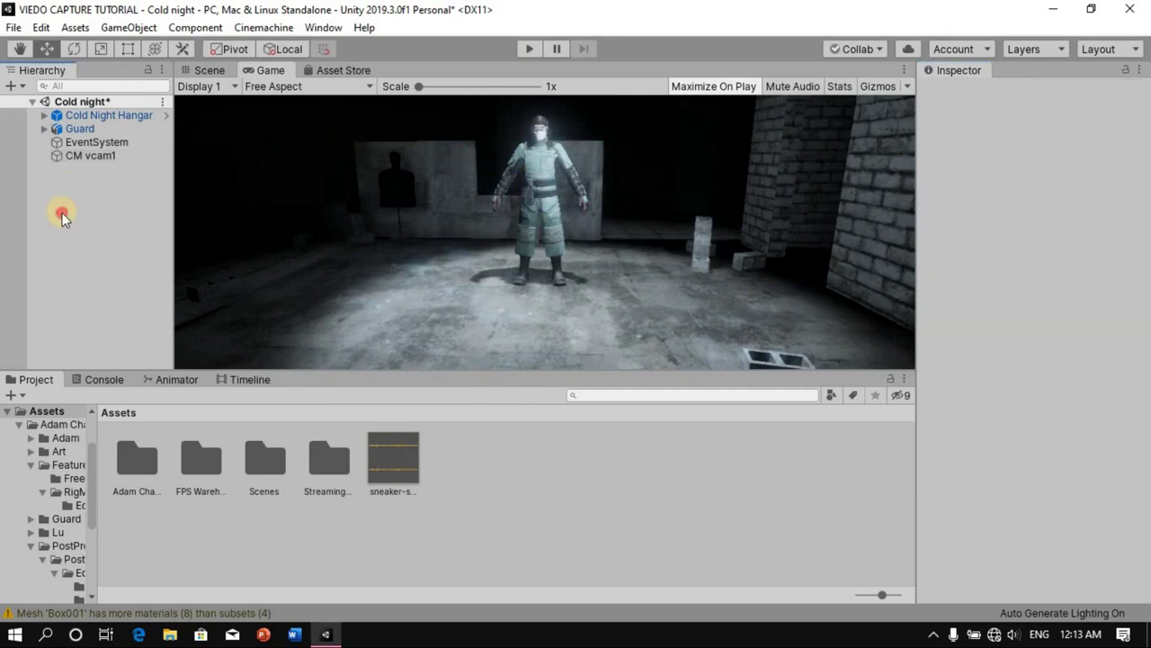
# Create a second Cinemachine virtual camera and assign Guard as its Follow target.
pyautogui.click(323, 28)
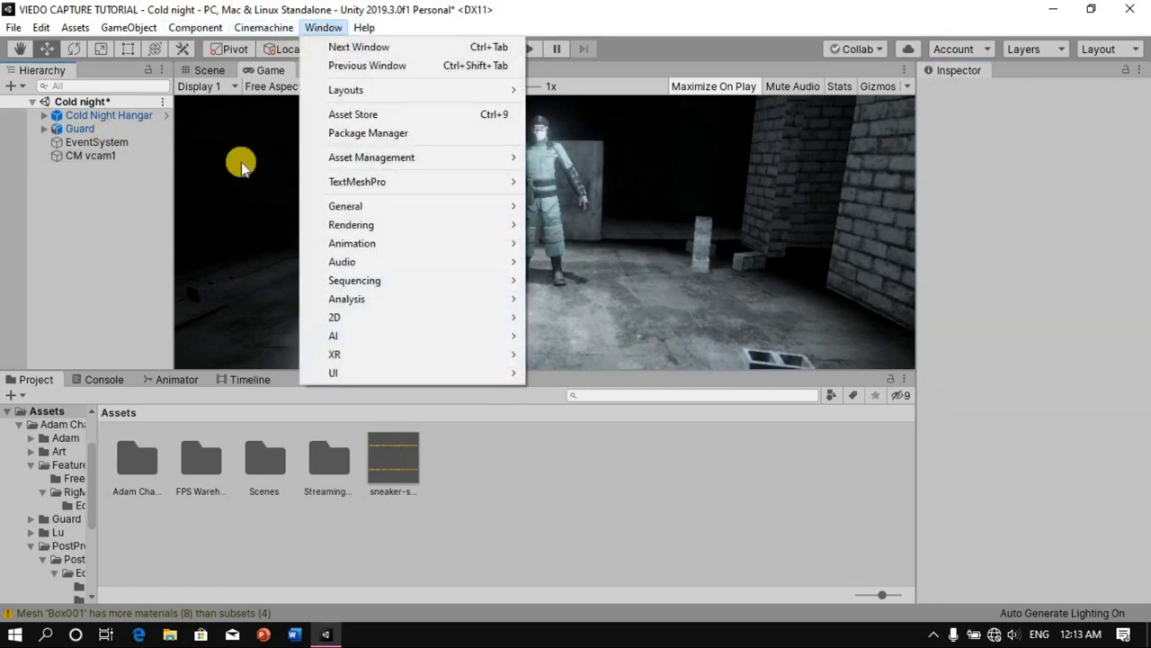
pyautogui.moveTo(369, 26)
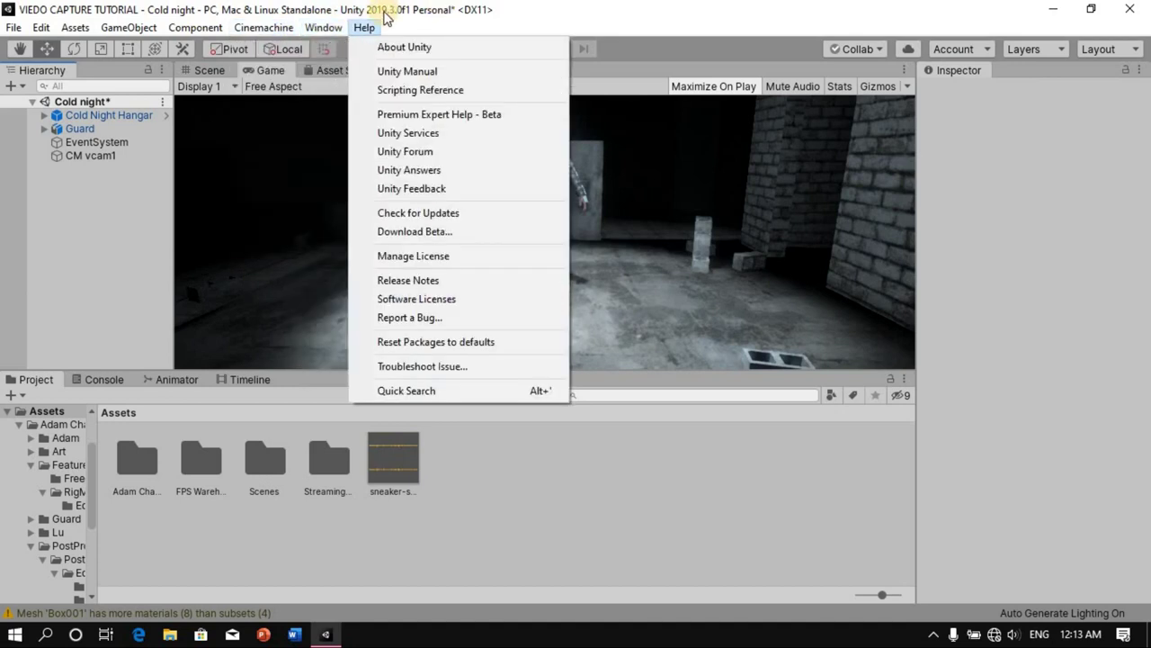
pyautogui.moveTo(273, 34)
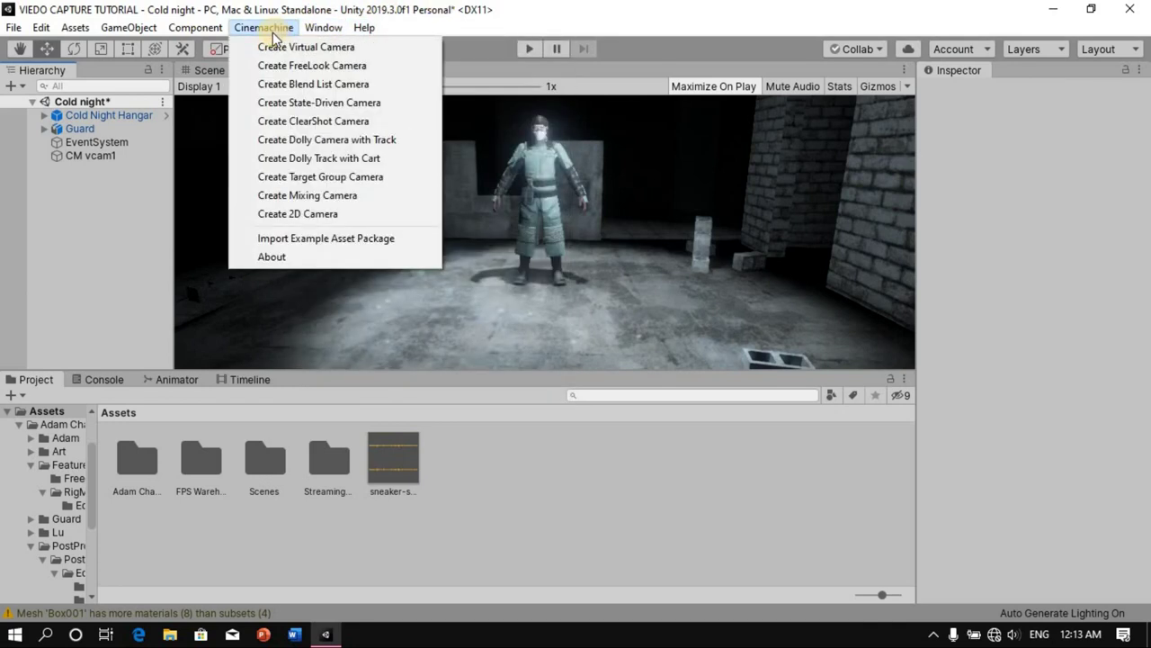
pyautogui.click(310, 47)
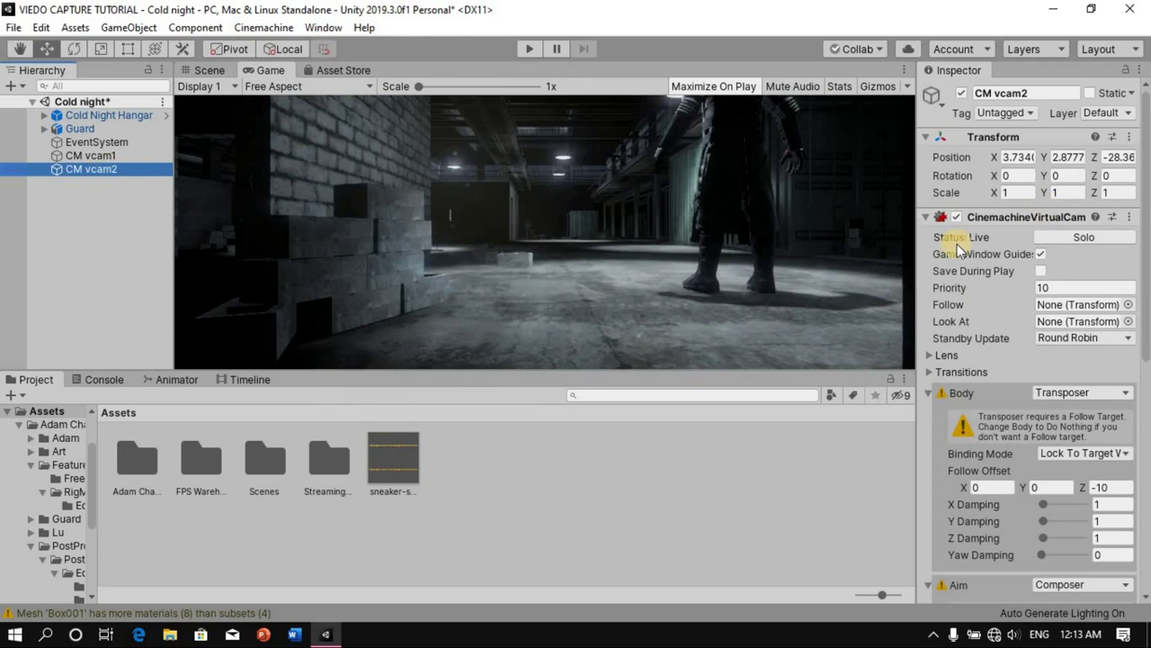
pyautogui.moveTo(1095, 306); pyautogui.dragTo(1096, 306)
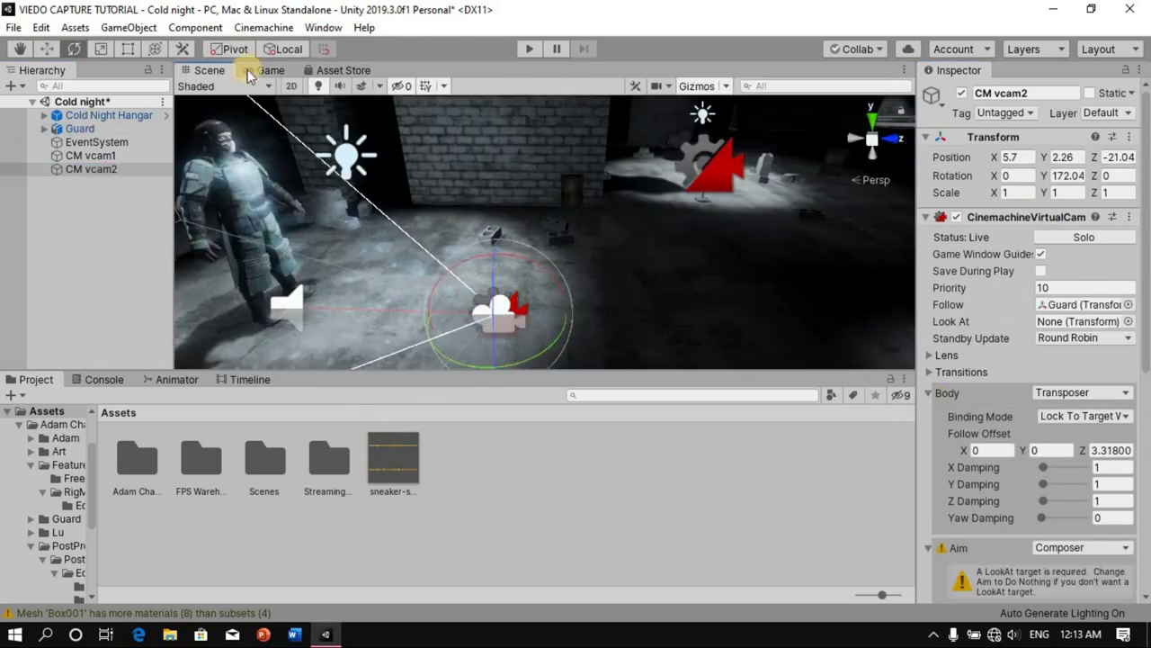
# Frame the guard with CM vcam2 using Follow Offset X 1.62, Y 2, Z 5.7 and a Y rotation of about 201.57.
pyautogui.click(263, 70)
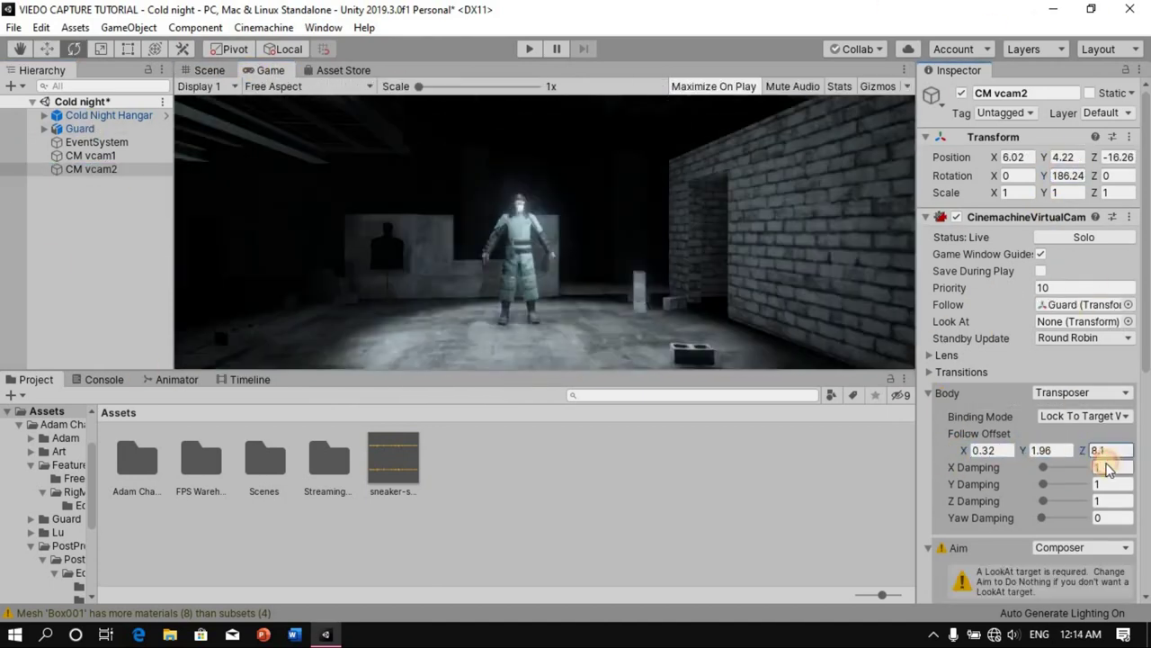
pyautogui.moveTo(1034, 458); pyautogui.dragTo(980, 454)
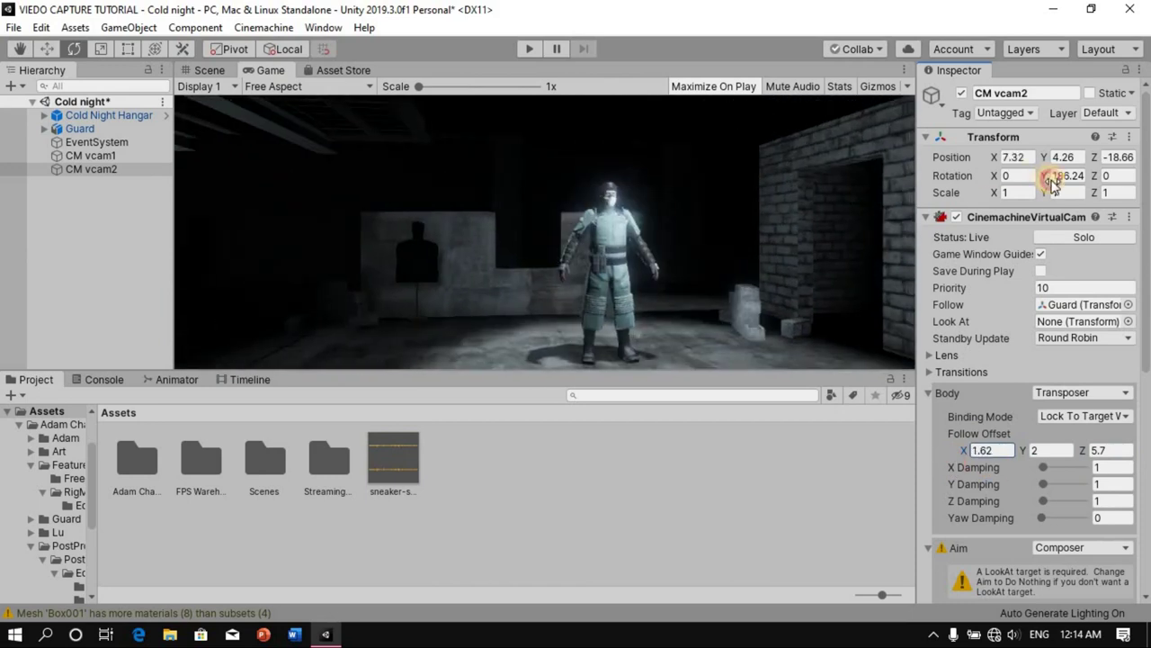
pyautogui.moveTo(1052, 180); pyautogui.dragTo(1113, 192)
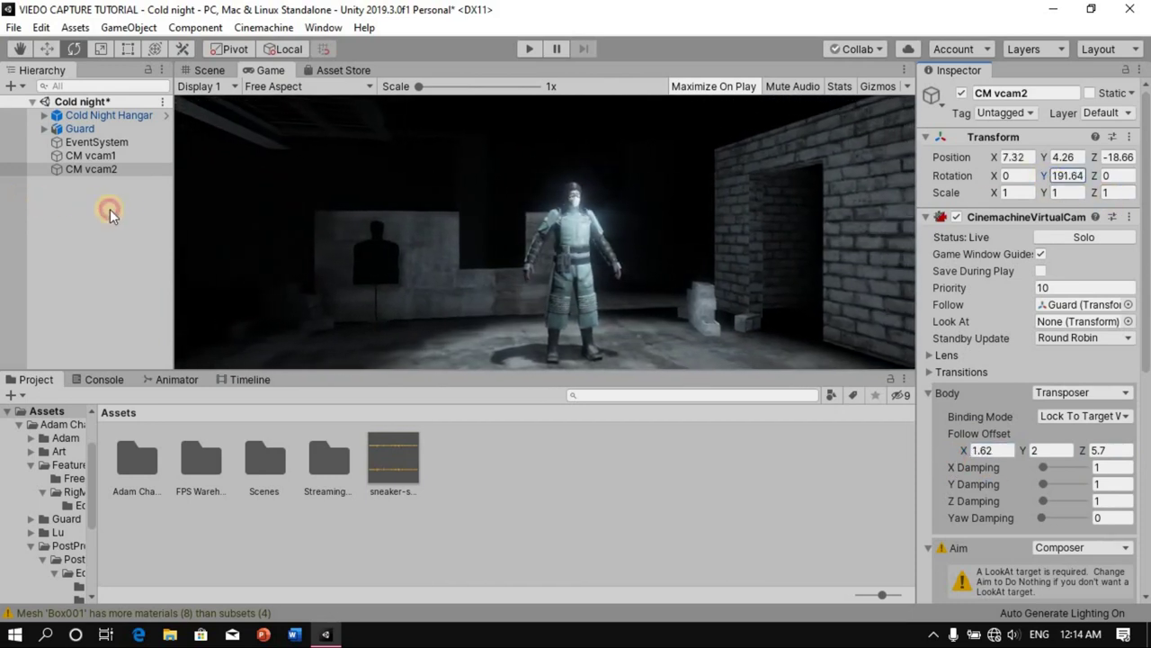
pyautogui.moveTo(110, 213); pyautogui.dragTo(412, 87)
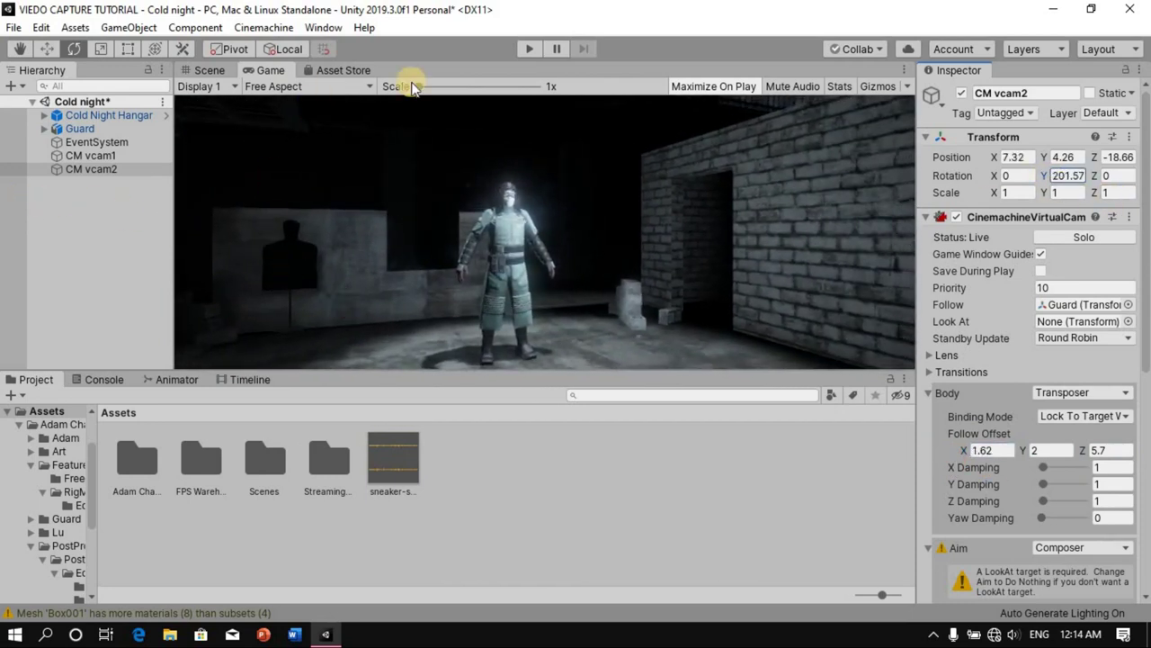
# Play the scene to see which virtual camera is used when both have equal priority, and stop playback.
pyautogui.click(527, 49)
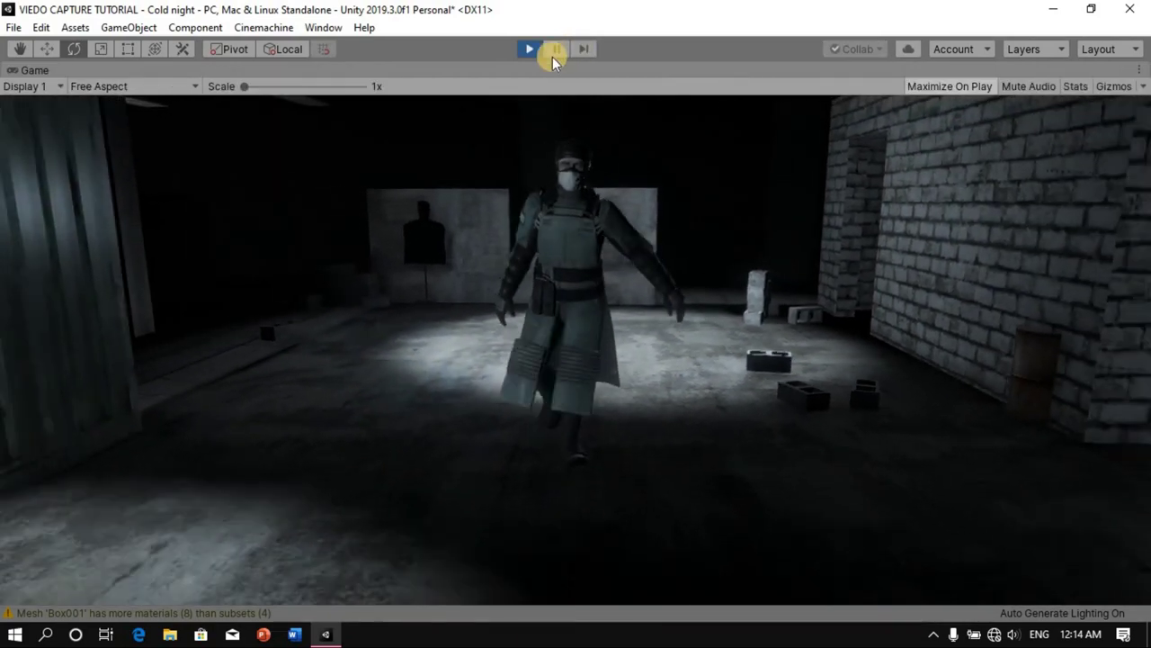
pyautogui.click(530, 50)
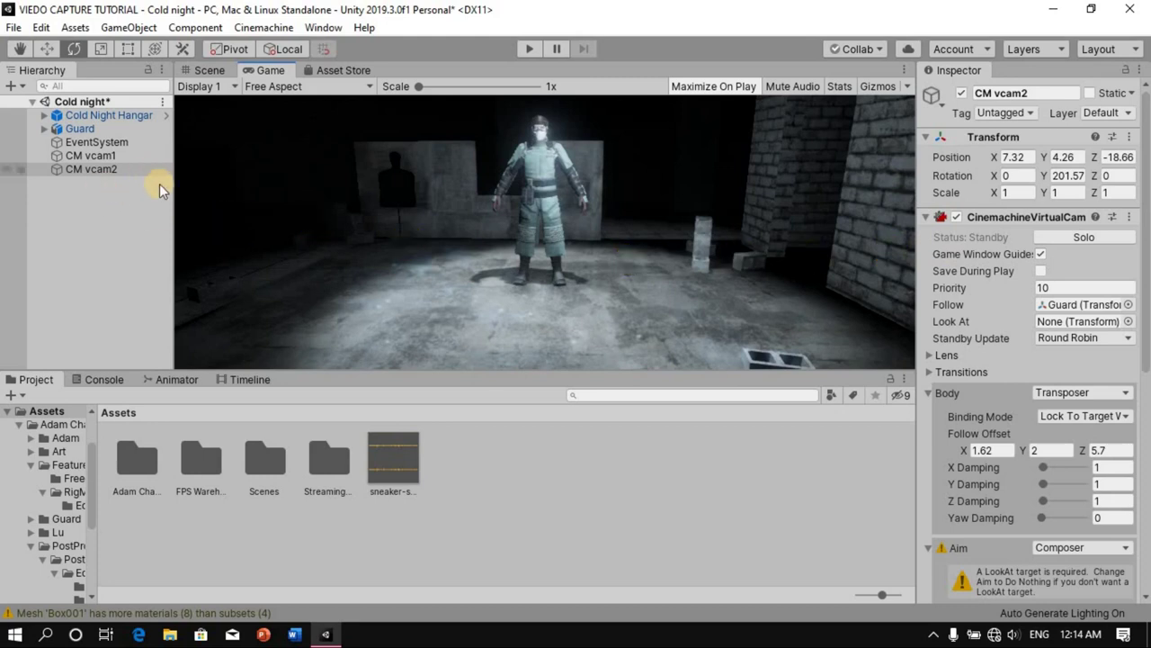
# Set CM vcam2's Priority to 15 and play the scene to check its view of the walking guard.
pyautogui.click(119, 170)
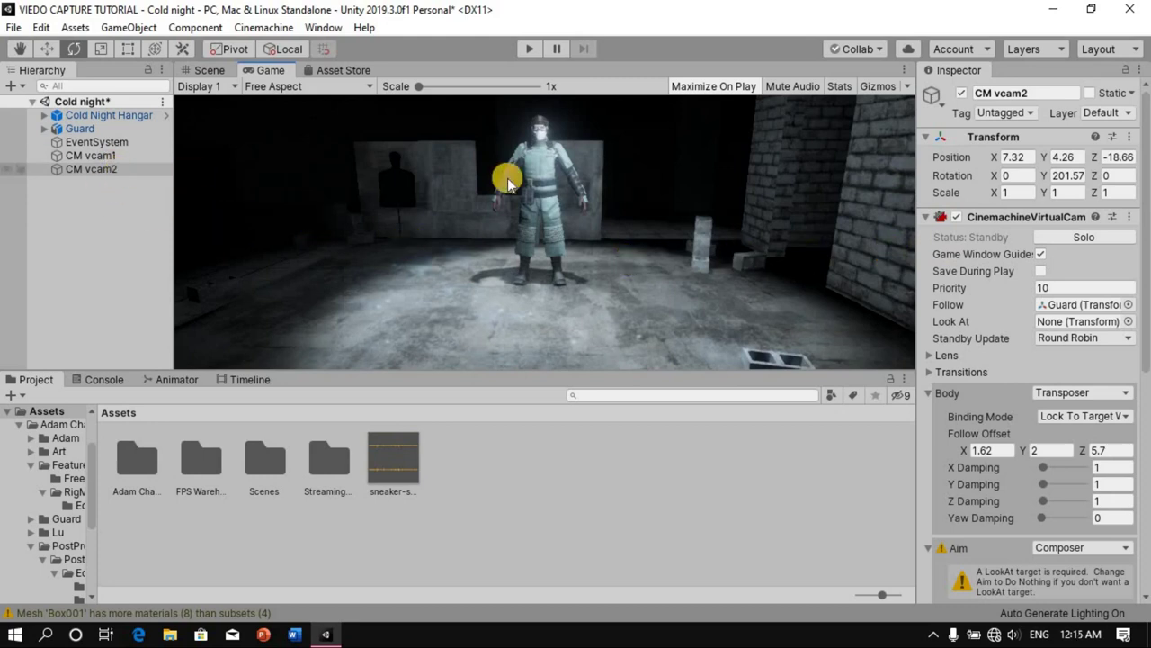
pyautogui.click(1055, 286)
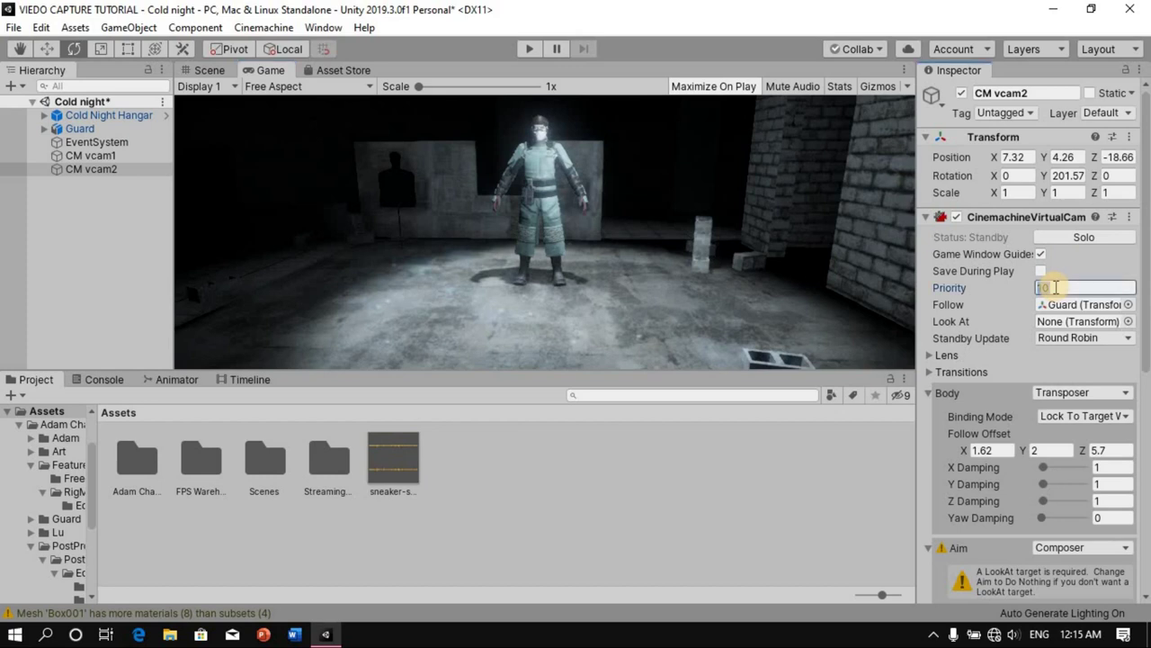
pyautogui.write('15')
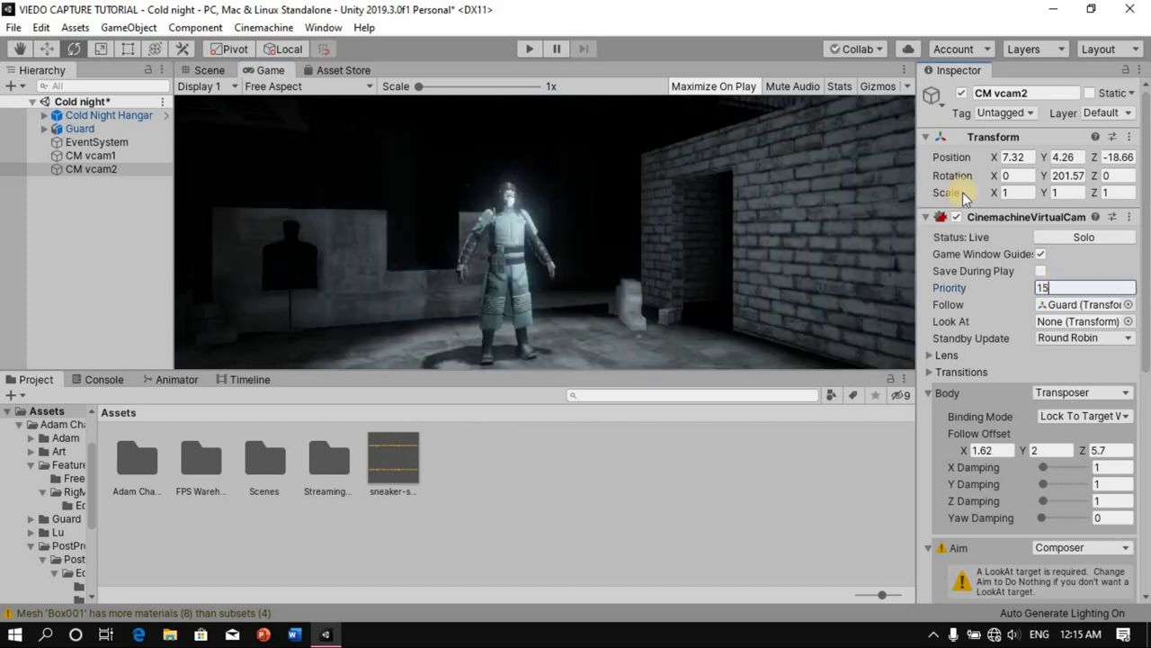
pyautogui.click(529, 48)
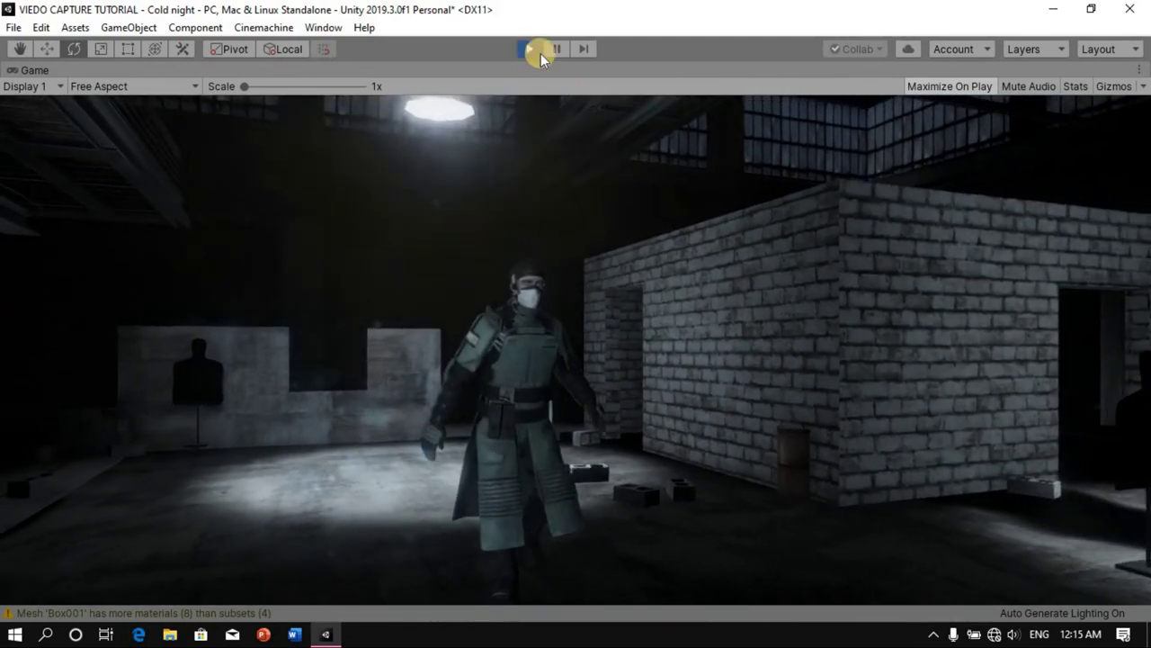
pyautogui.click(532, 49)
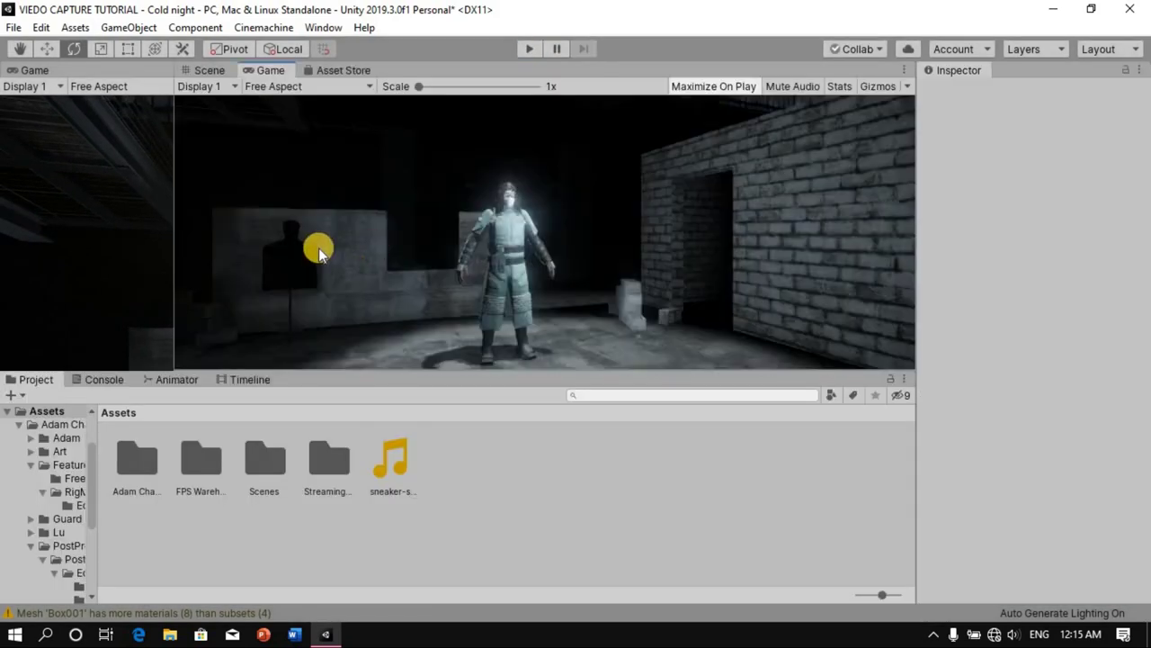
# Create a third virtual camera in Solo mode with Guard as its Follow target.
pyautogui.click(121, 210)
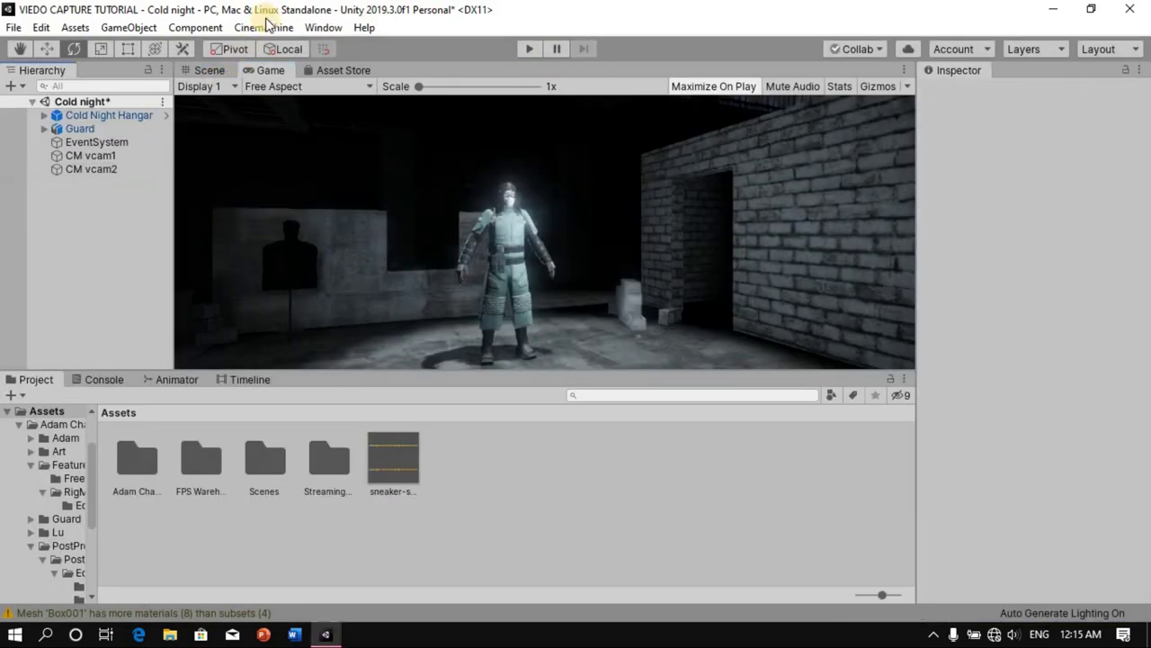
pyautogui.click(269, 30)
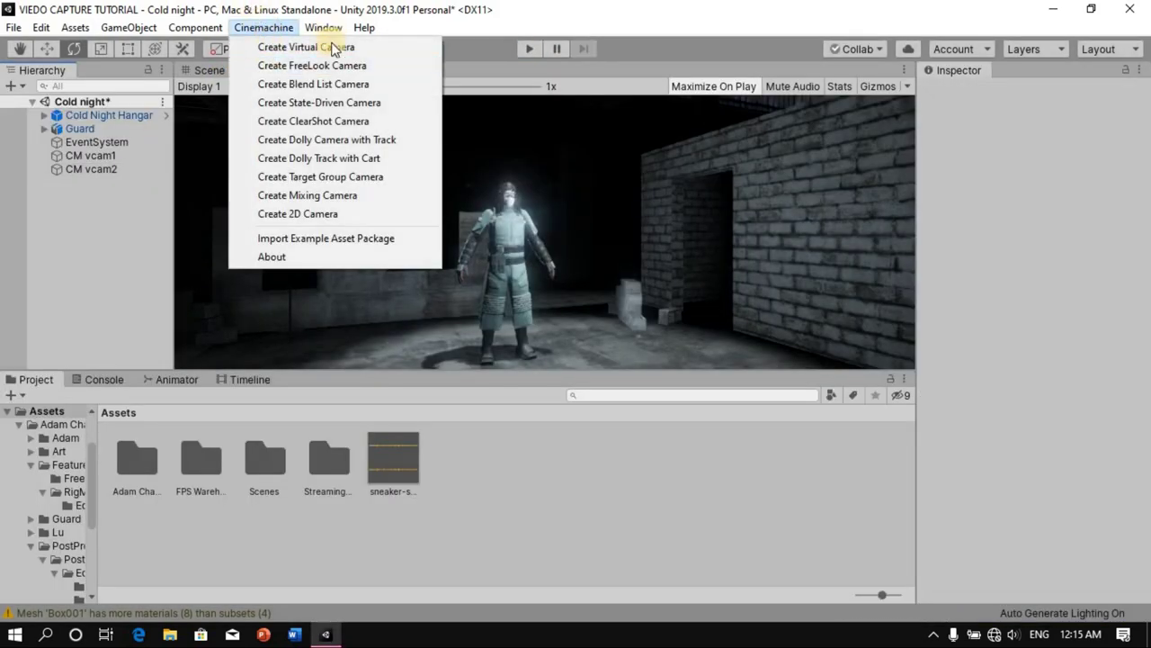
pyautogui.click(305, 47)
pyautogui.moveTo(1062, 310); pyautogui.dragTo(1062, 306)
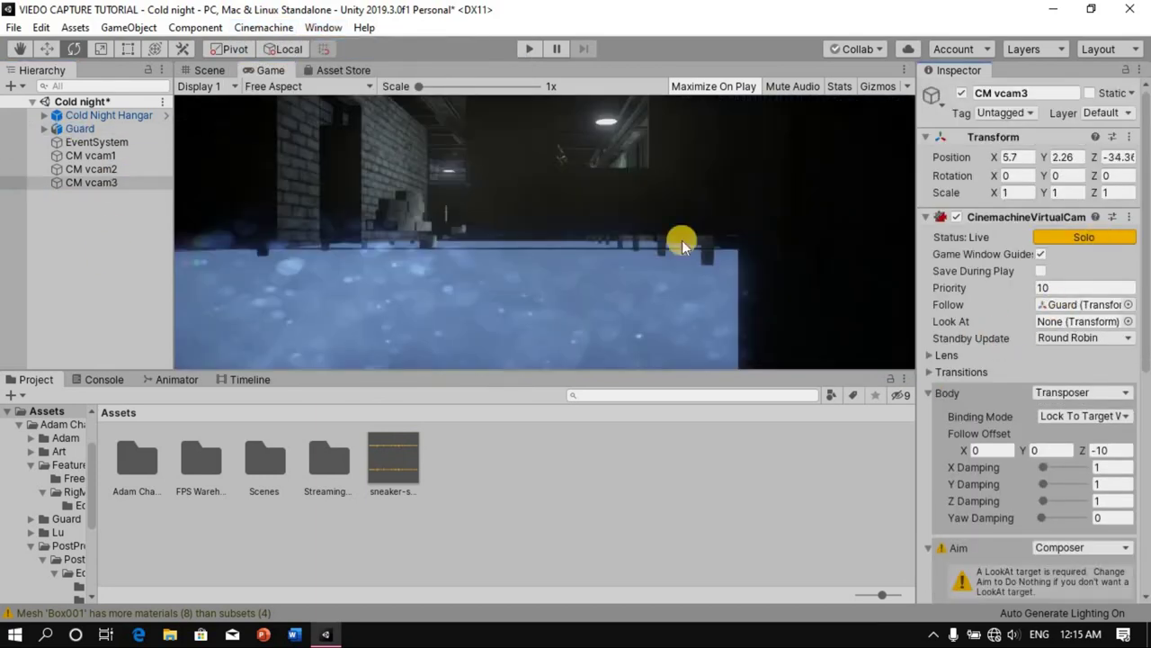
# Move CM vcam3 behind the guard's side with Follow Offset about X 3.06, Y 2.31, Z -1.8 and a Y rotation of -47.8.
pyautogui.click(210, 70)
pyautogui.moveTo(453, 206); pyautogui.dragTo(681, 265)
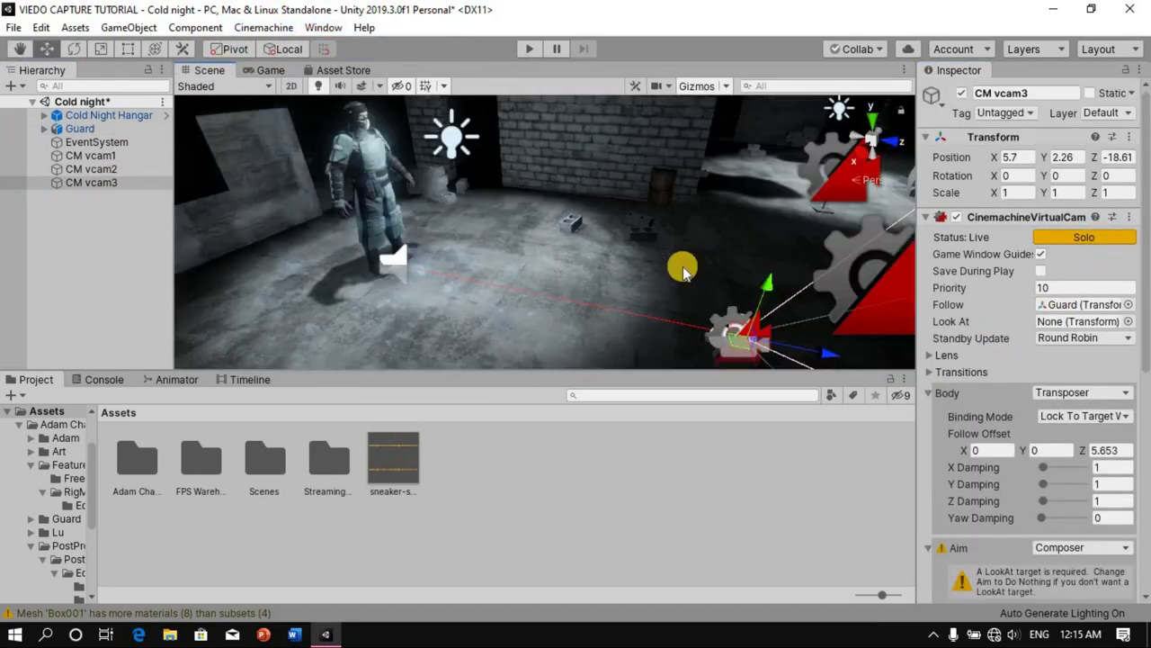
pyautogui.click(271, 70)
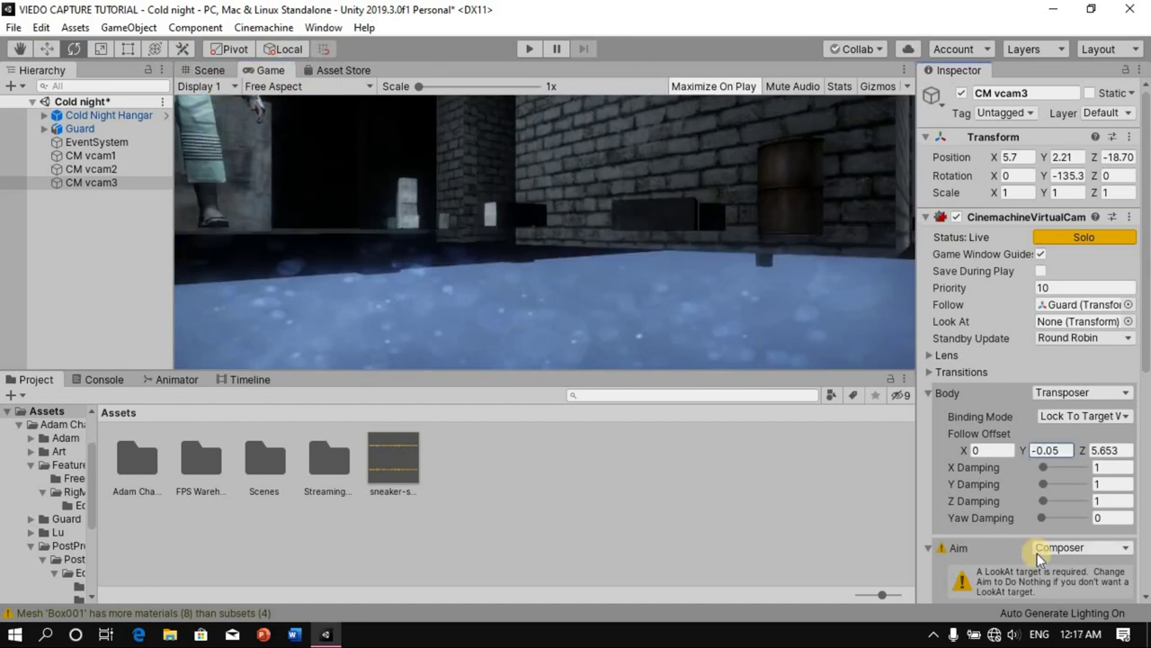
pyautogui.moveTo(1025, 450); pyautogui.dragTo(1053, 469)
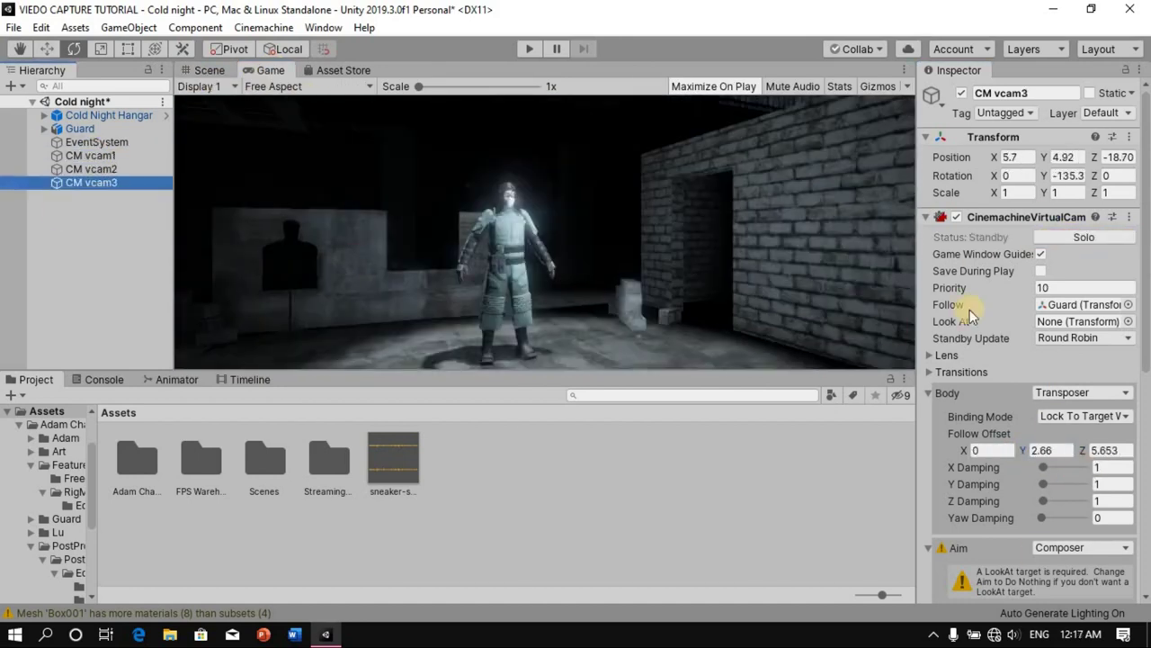
pyautogui.moveTo(961, 452); pyautogui.dragTo(834, 303)
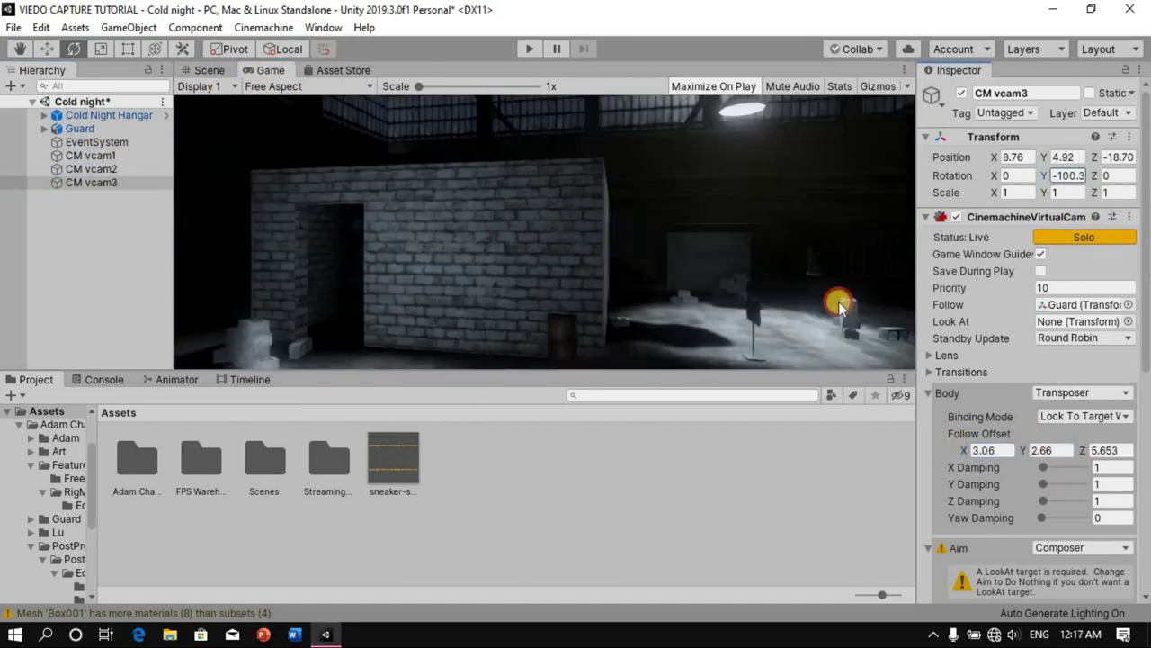
pyautogui.moveTo(1023, 456); pyautogui.dragTo(776, 300)
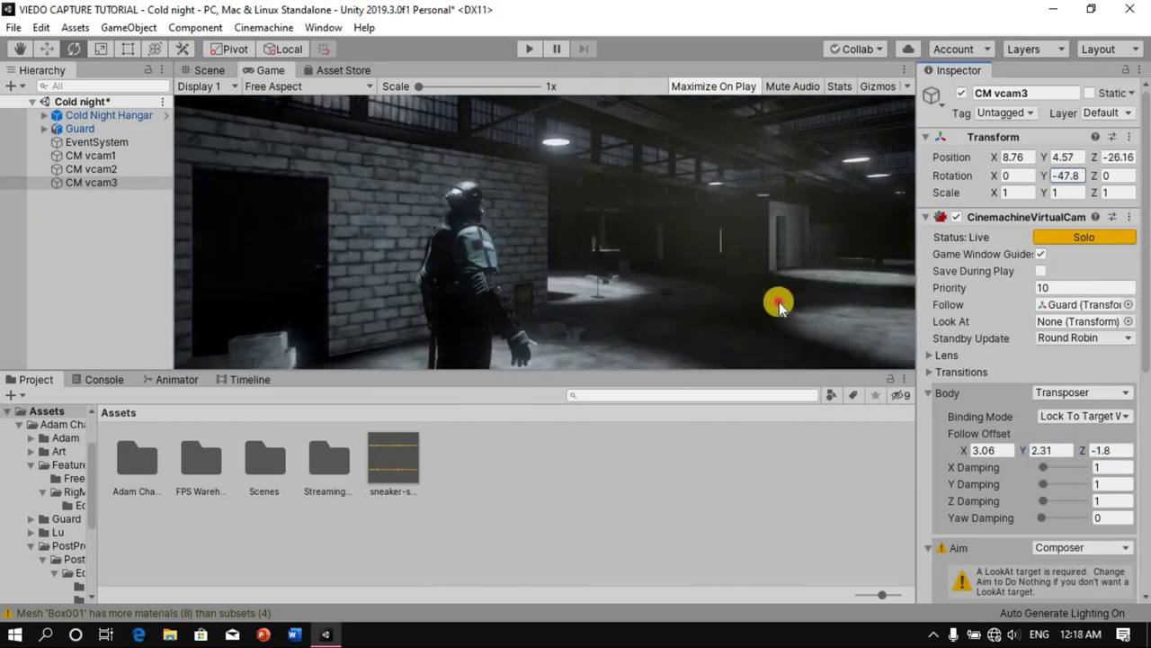
# Center the guard's back in CM vcam3's view using Follow Offset X 0.73, Y 2.11, Z -3 and a Y rotation of -18.3.
pyautogui.click(981, 450)
pyautogui.write('1.6')
pyautogui.moveTo(1028, 454); pyautogui.dragTo(1018, 451)
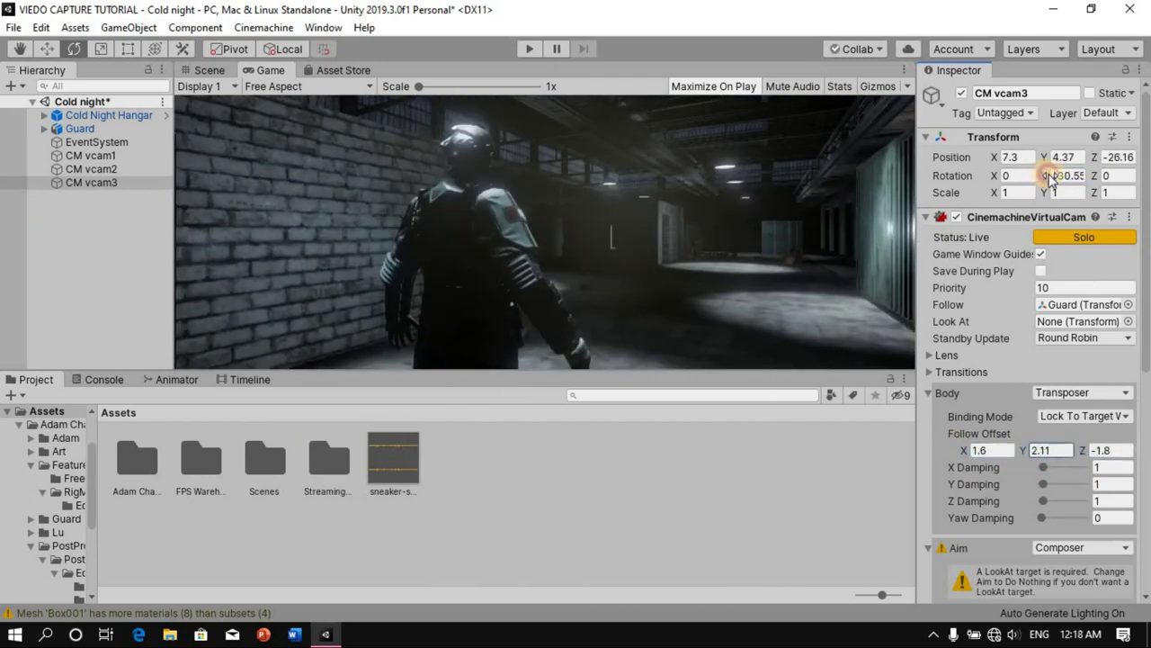
pyautogui.moveTo(1053, 175); pyautogui.dragTo(1067, 175)
pyautogui.click(1082, 454)
pyautogui.moveTo(1082, 454); pyautogui.dragTo(1037, 162)
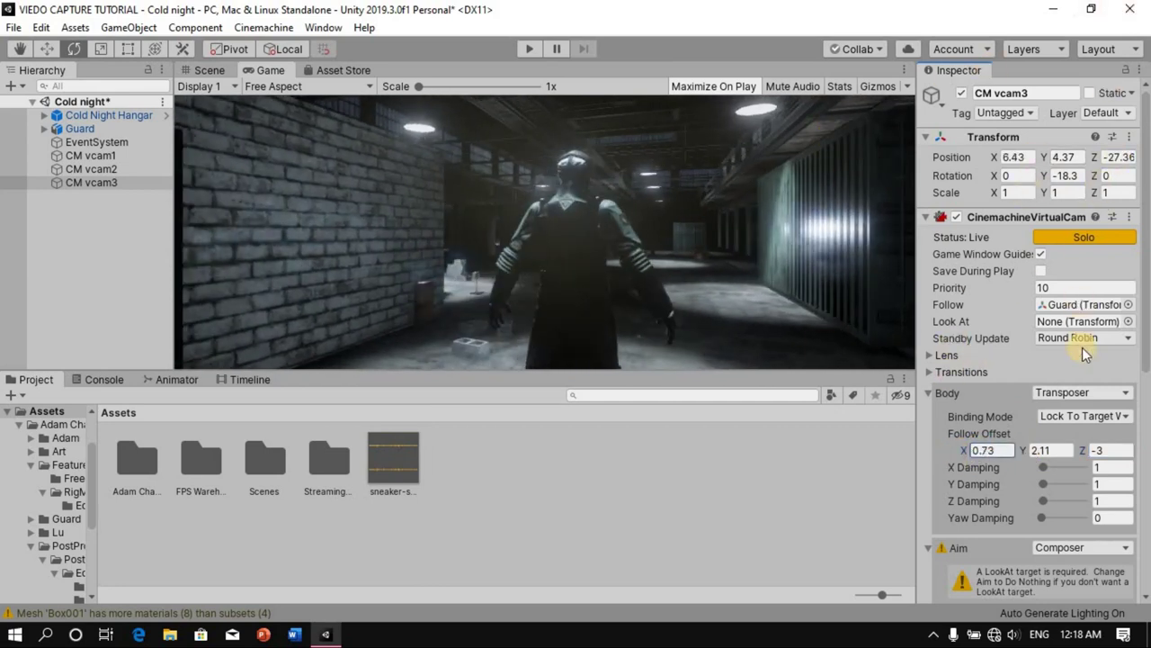
# Play the scene to check which virtual camera is used with CM vcam3 at default priority, and stop playback.
pyautogui.click(524, 51)
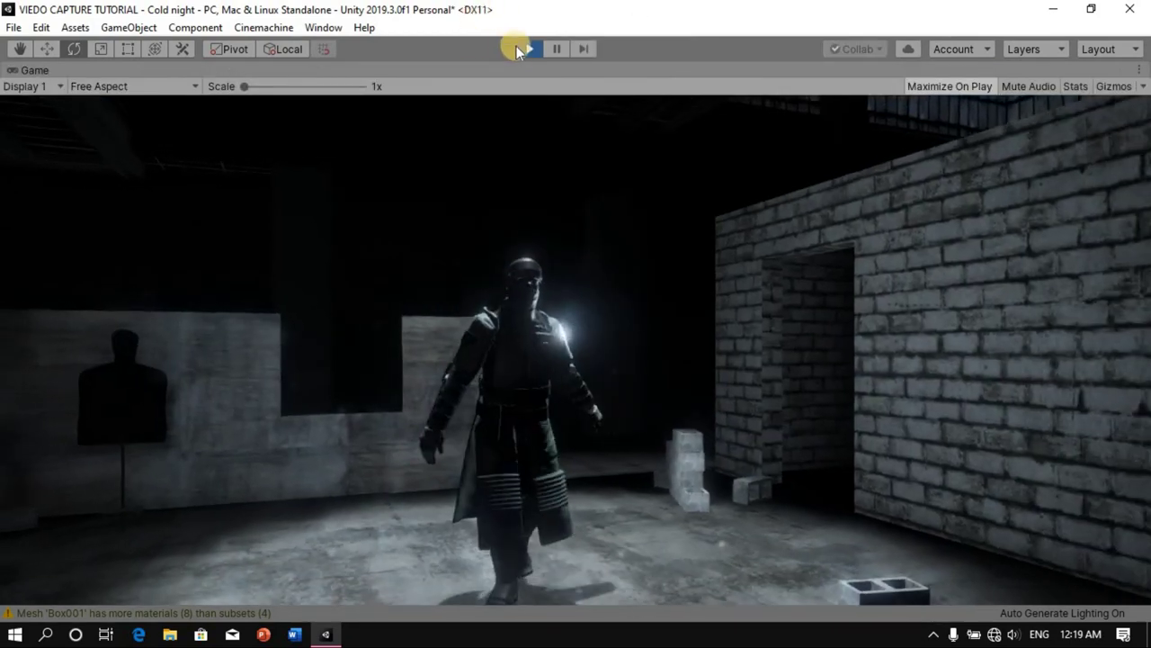
pyautogui.click(527, 51)
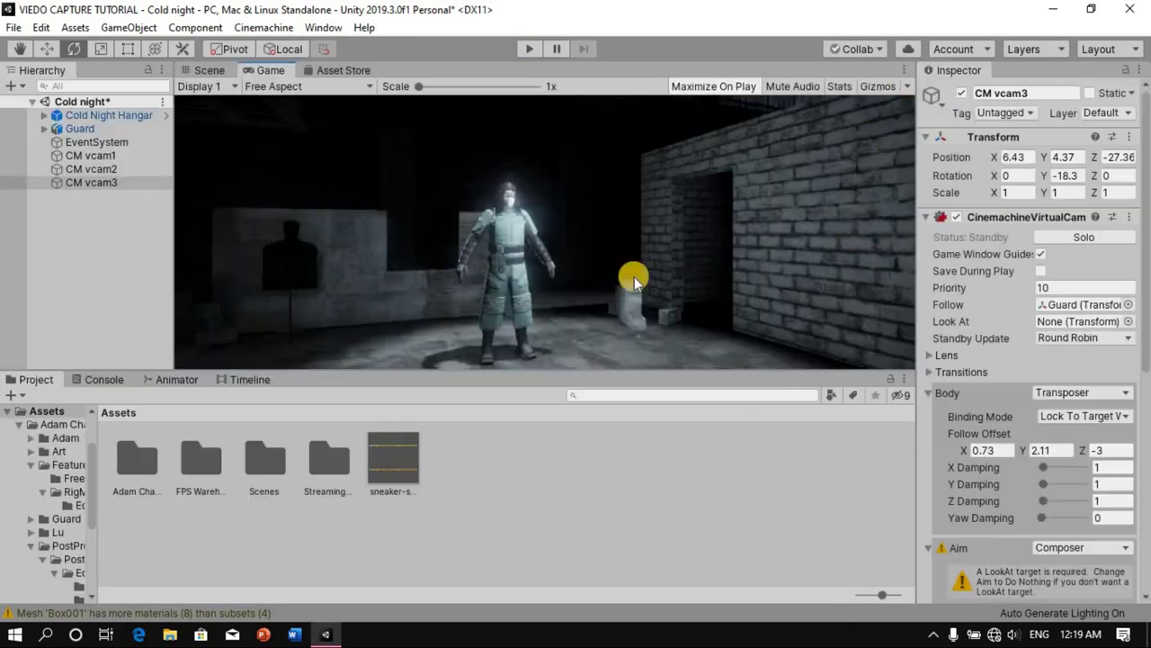
# Set CM vcam3's Priority to 20 and play the scene to check its view from behind the guard.
pyautogui.click(123, 186)
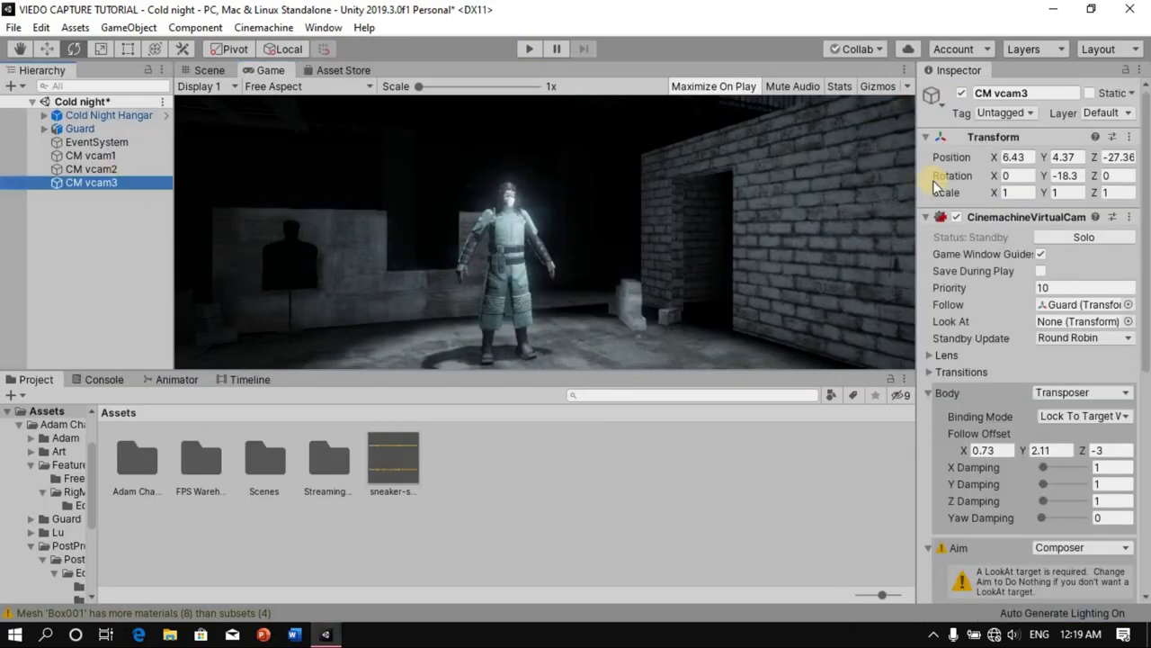
pyautogui.click(1084, 287)
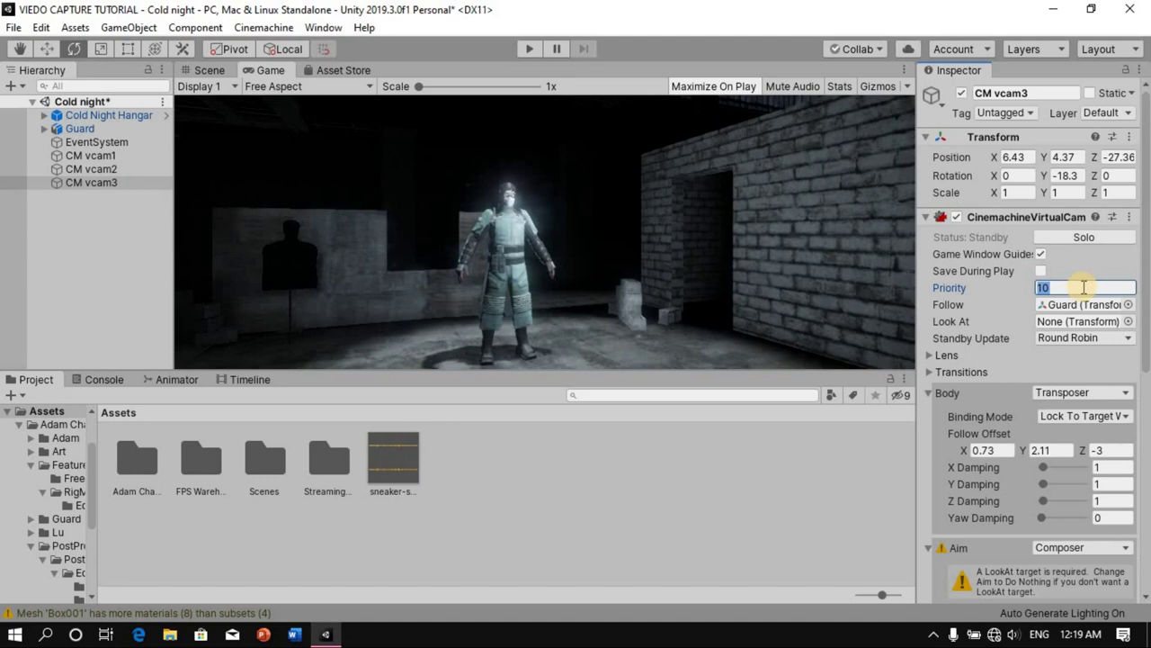
pyautogui.write('20')
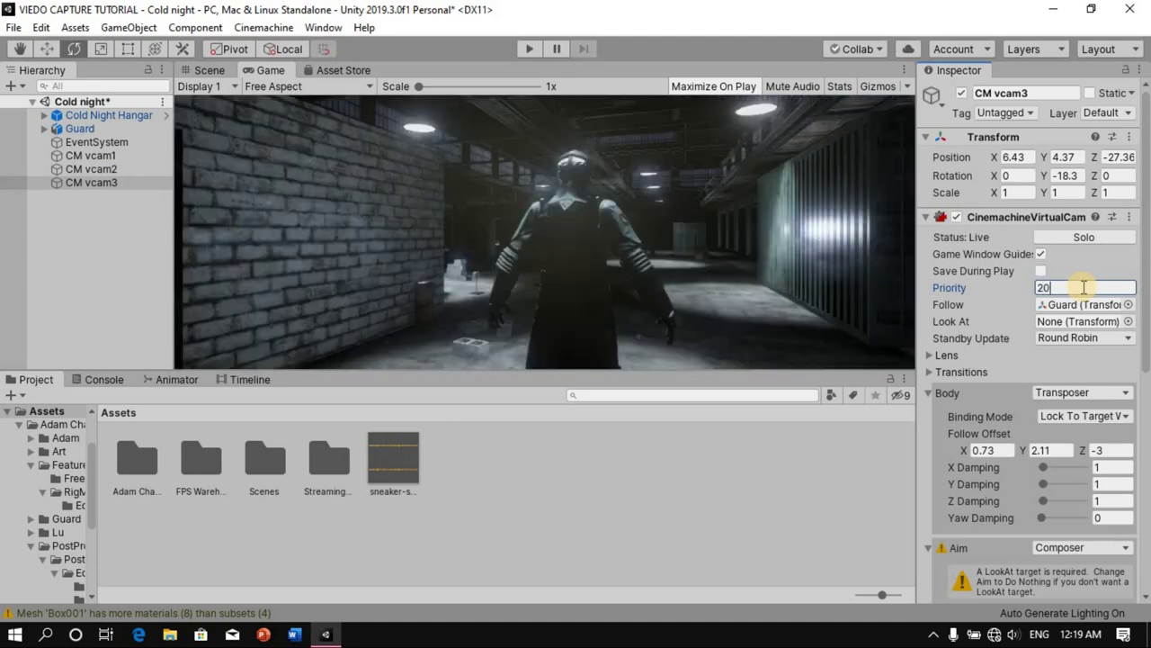
pyautogui.click(532, 49)
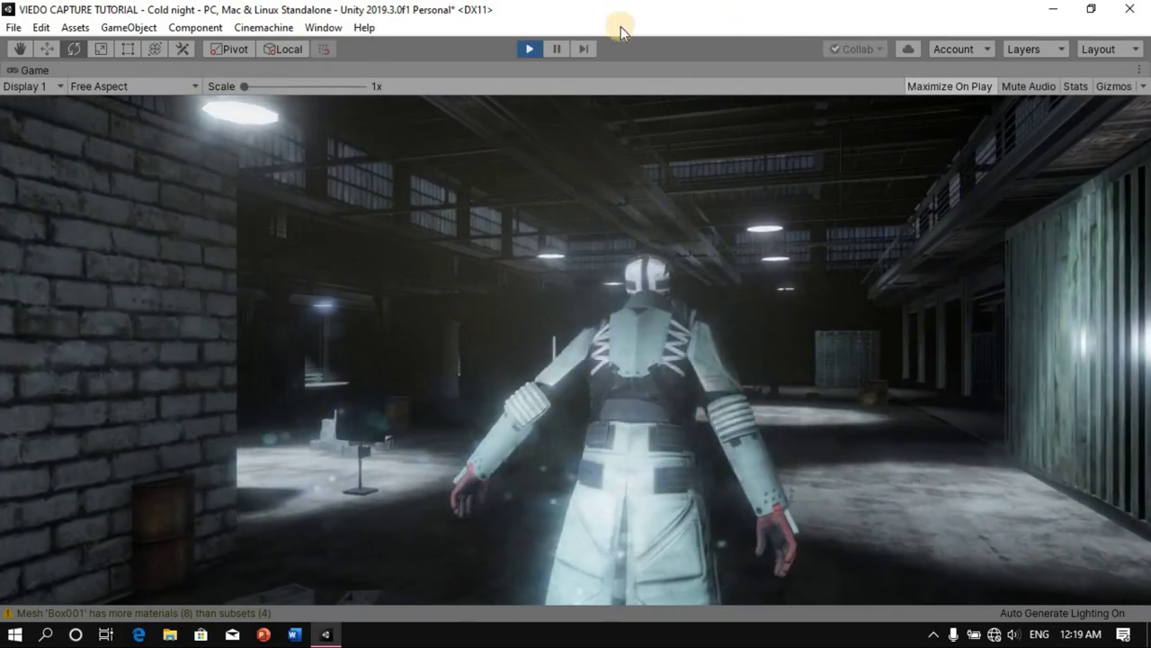
# Stop playback, create a fourth Cinemachine virtual camera and assign Guard as its Follow target.
pyautogui.click(533, 50)
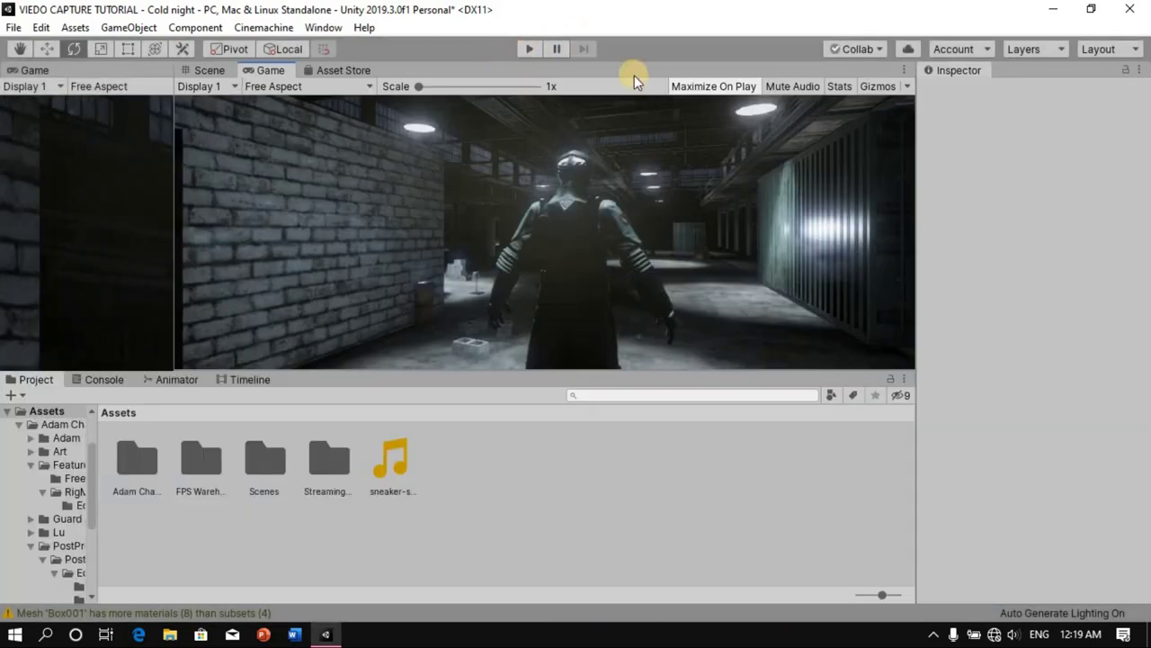
pyautogui.click(120, 215)
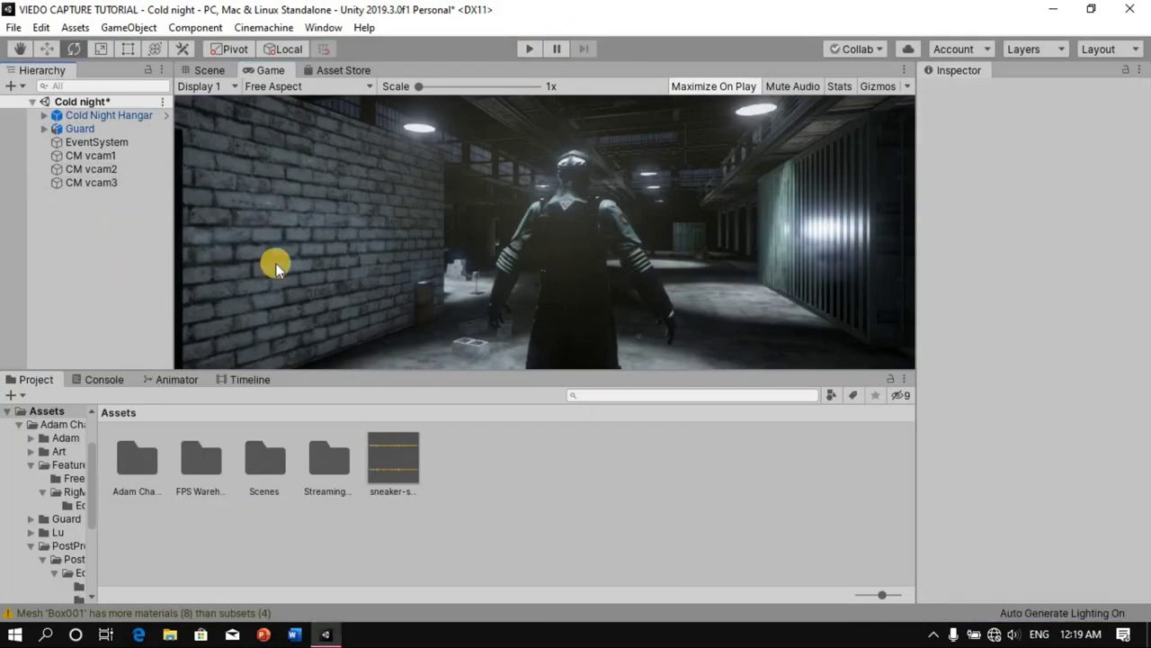
pyautogui.click(264, 27)
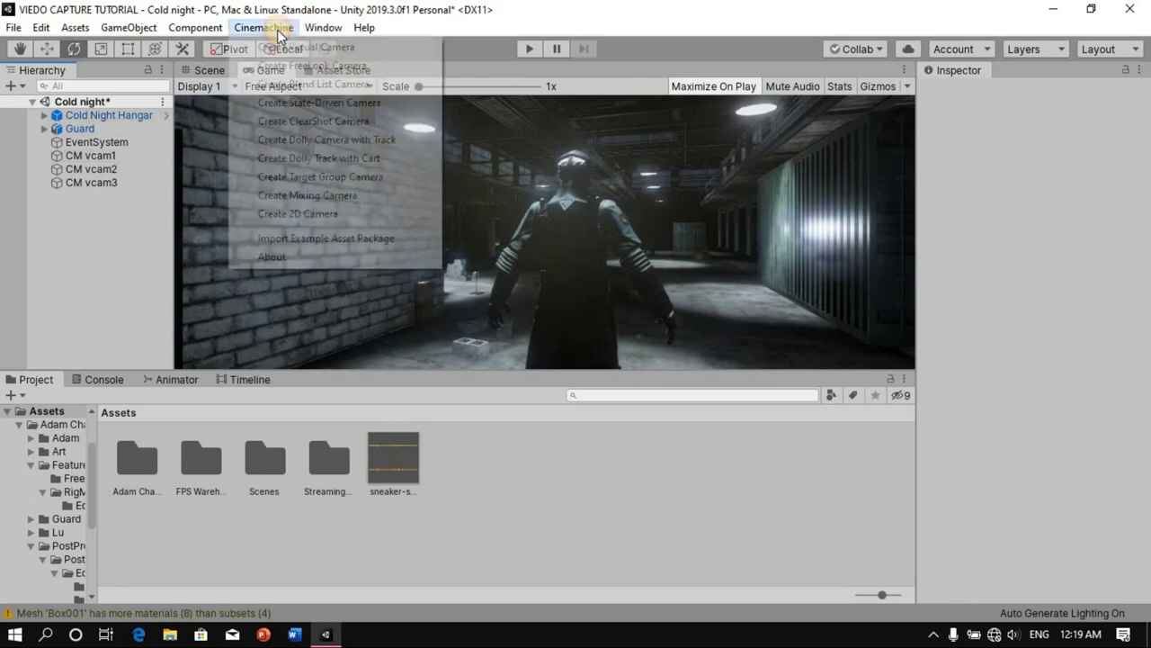
pyautogui.click(288, 43)
pyautogui.moveTo(79, 129); pyautogui.dragTo(1078, 308)
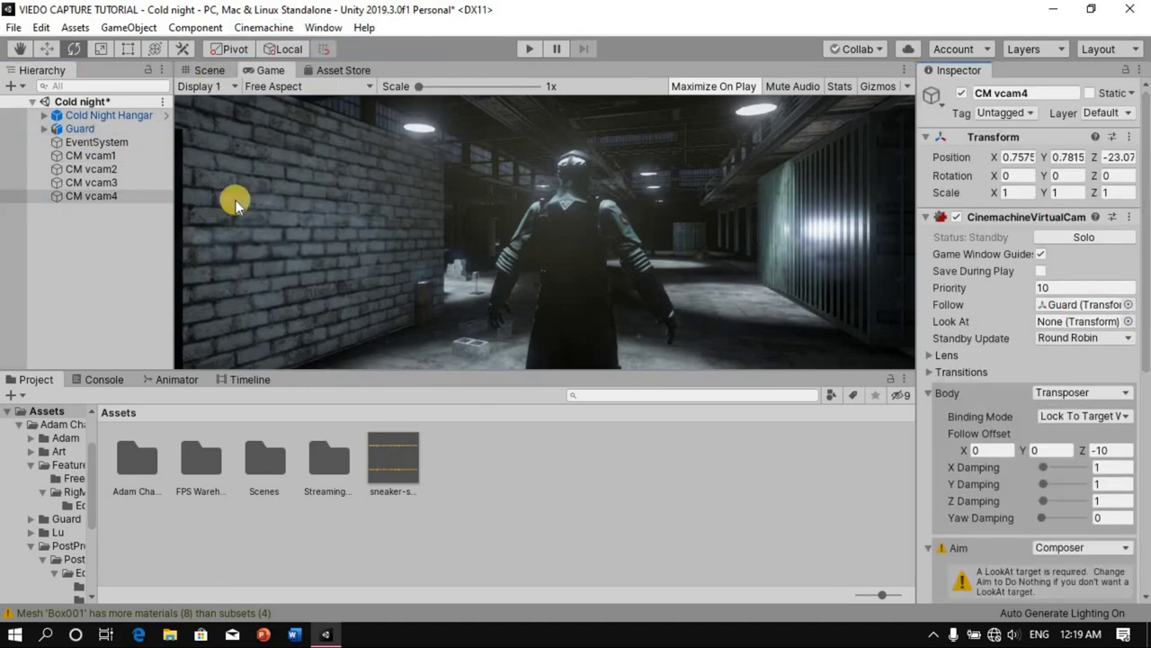
# Solo CM vcam4 and frame the guard's side with Follow Offset X -2.48, Y 2.4, Z -1.96 and rotation X 11.7, Y 55.73.
pyautogui.click(1084, 237)
pyautogui.moveTo(1023, 450); pyautogui.dragTo(316, 439)
pyautogui.moveTo(1082, 450); pyautogui.dragTo(84, 463)
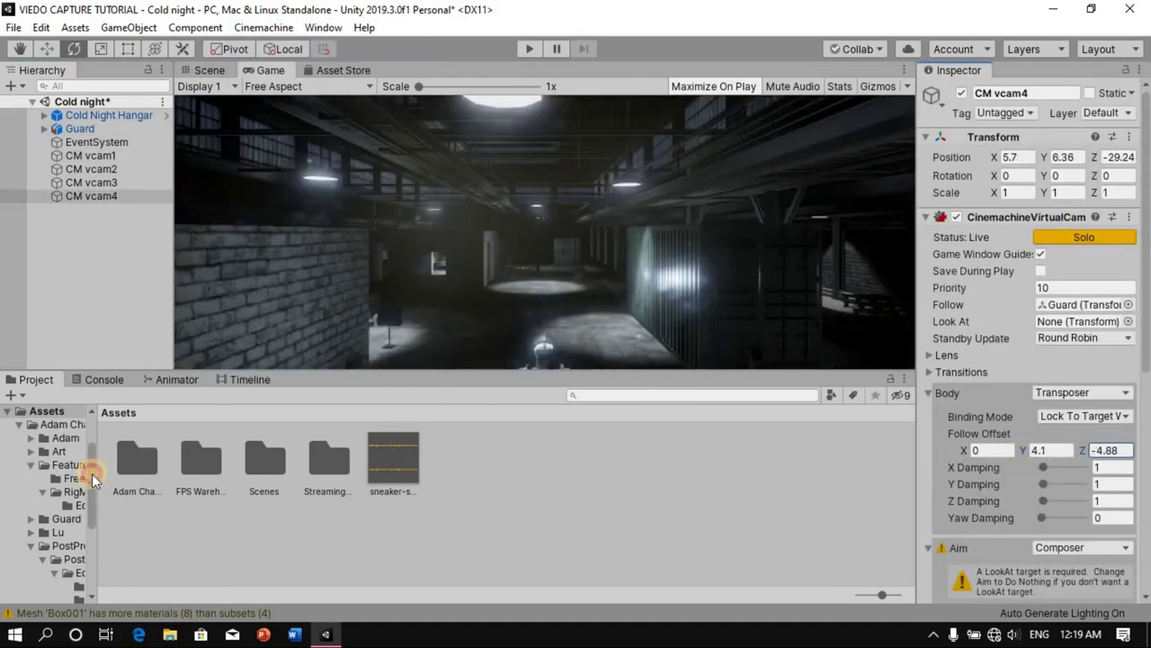
pyautogui.moveTo(1023, 449); pyautogui.dragTo(1139, 462)
pyautogui.moveTo(963, 450); pyautogui.dragTo(1028, 450)
pyautogui.moveTo(994, 175); pyautogui.dragTo(67, 185)
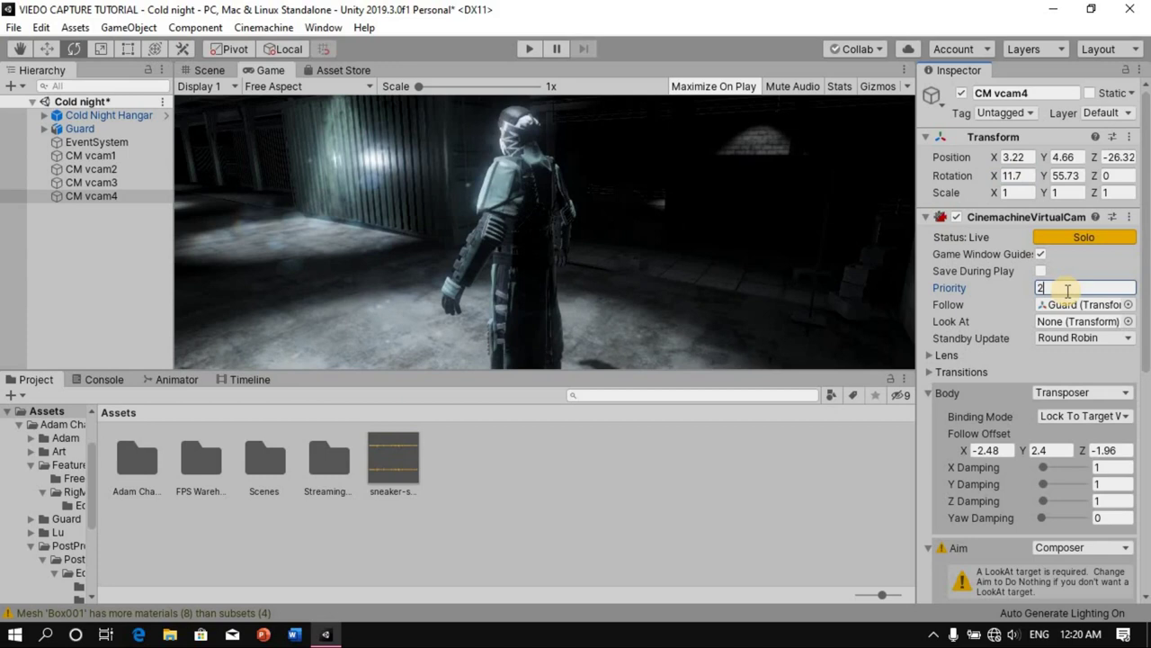
# Set CM vcam4's Priority to 20 and play the scene to check which virtual camera is used.
pyautogui.click(530, 51)
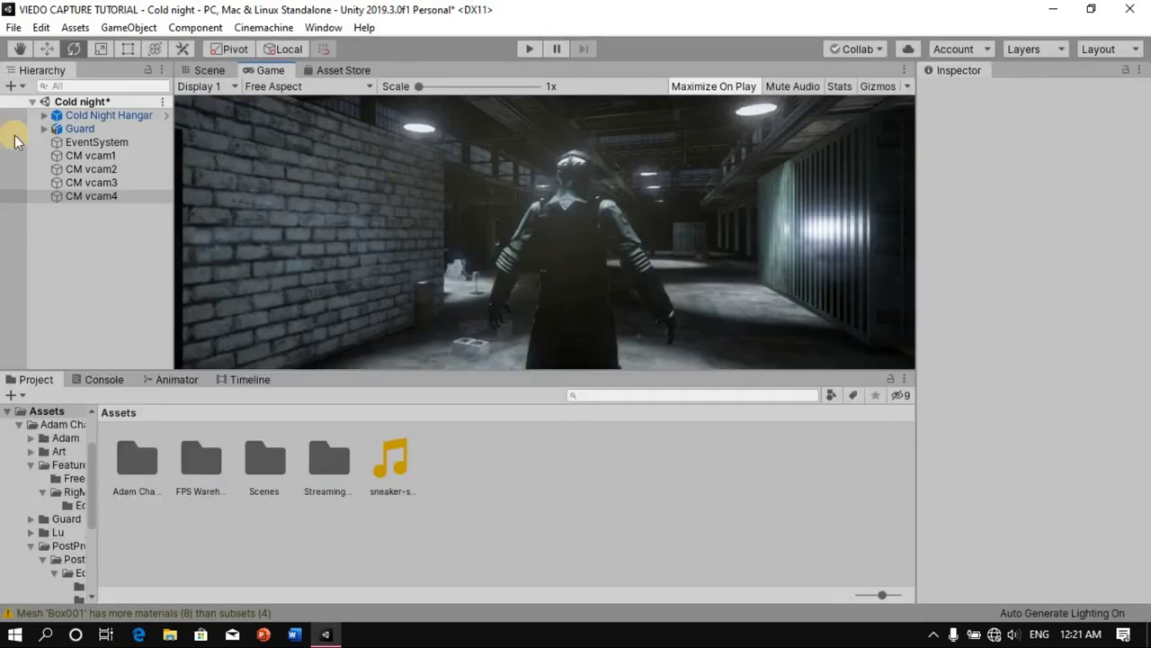
# Set CM vcam4's Priority to 22, play the scene to check its view of the walking guard, and stop playback.
pyautogui.click(161, 195)
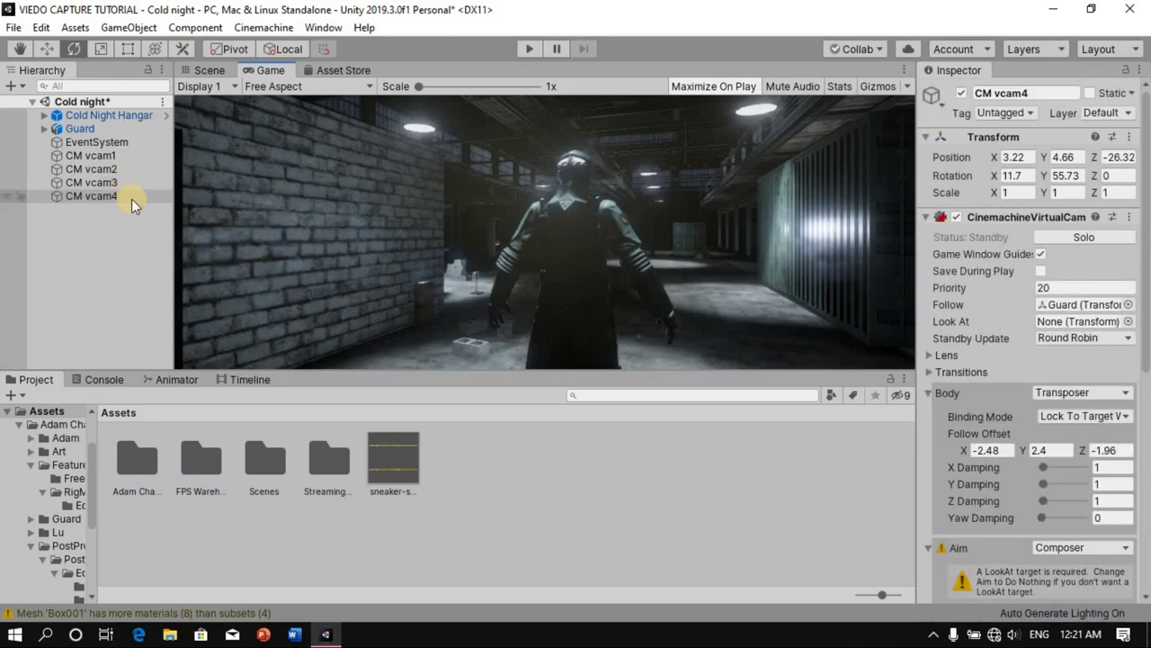
pyautogui.click(131, 199)
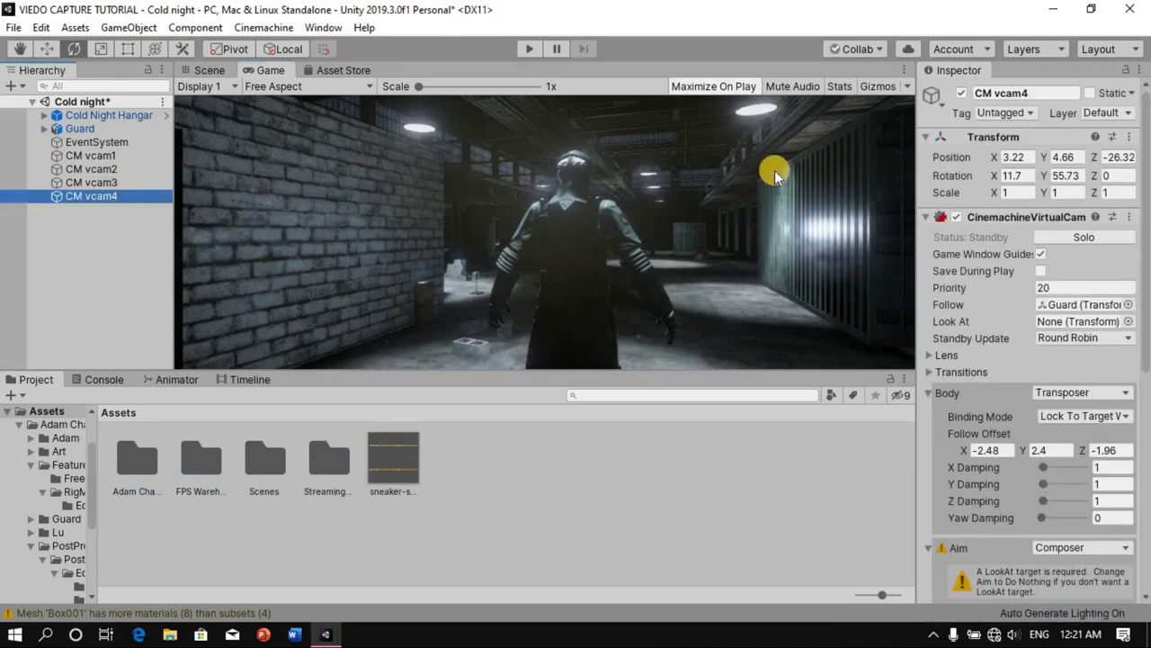
pyautogui.click(1059, 285)
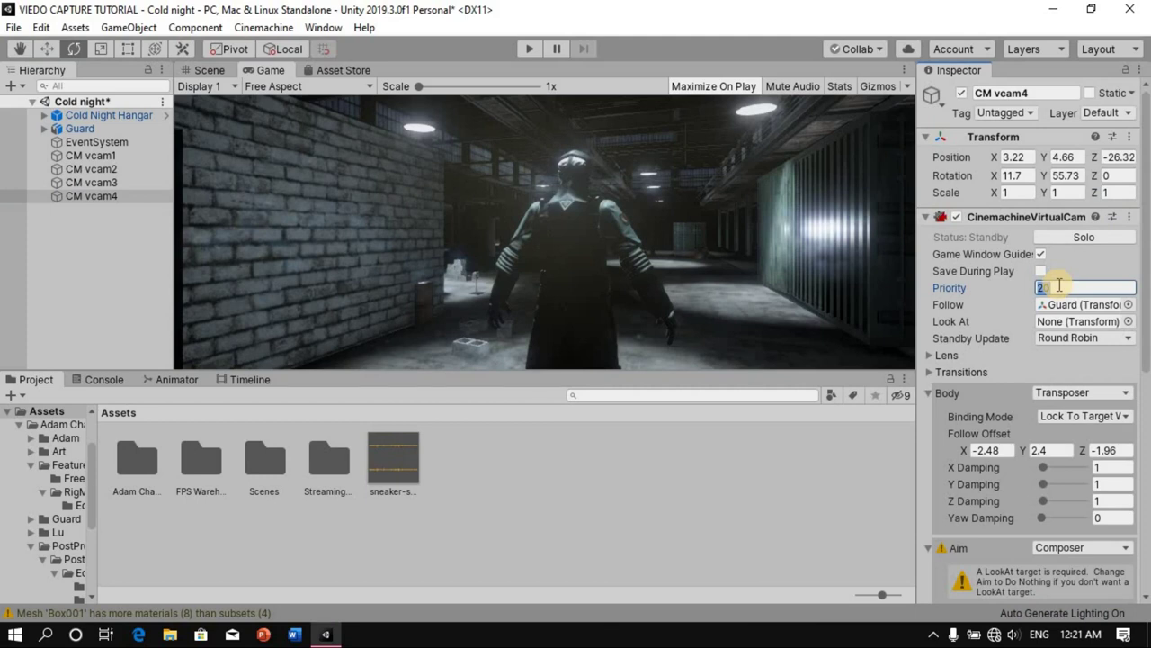
pyautogui.write('21')
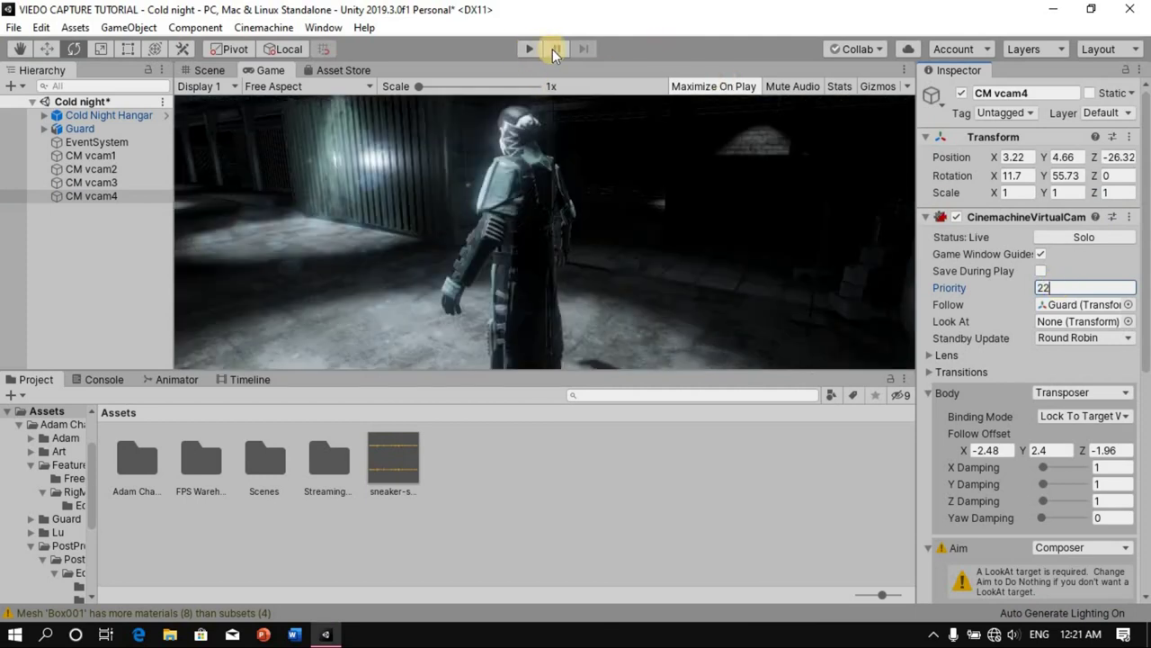
pyautogui.click(533, 47)
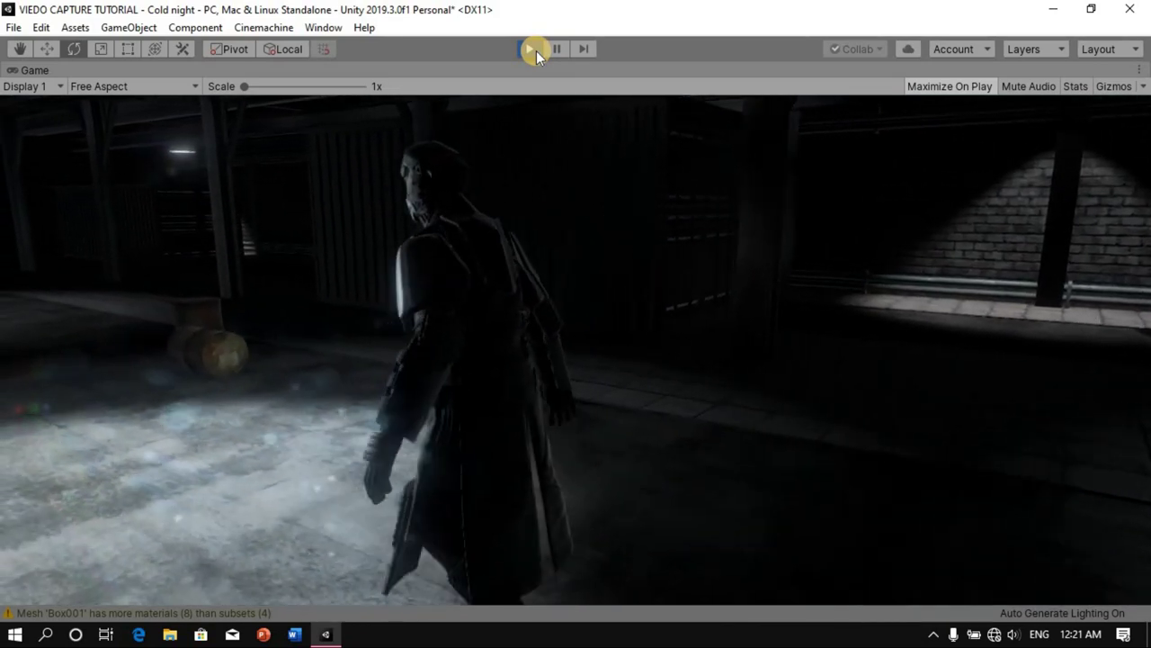
pyautogui.click(535, 49)
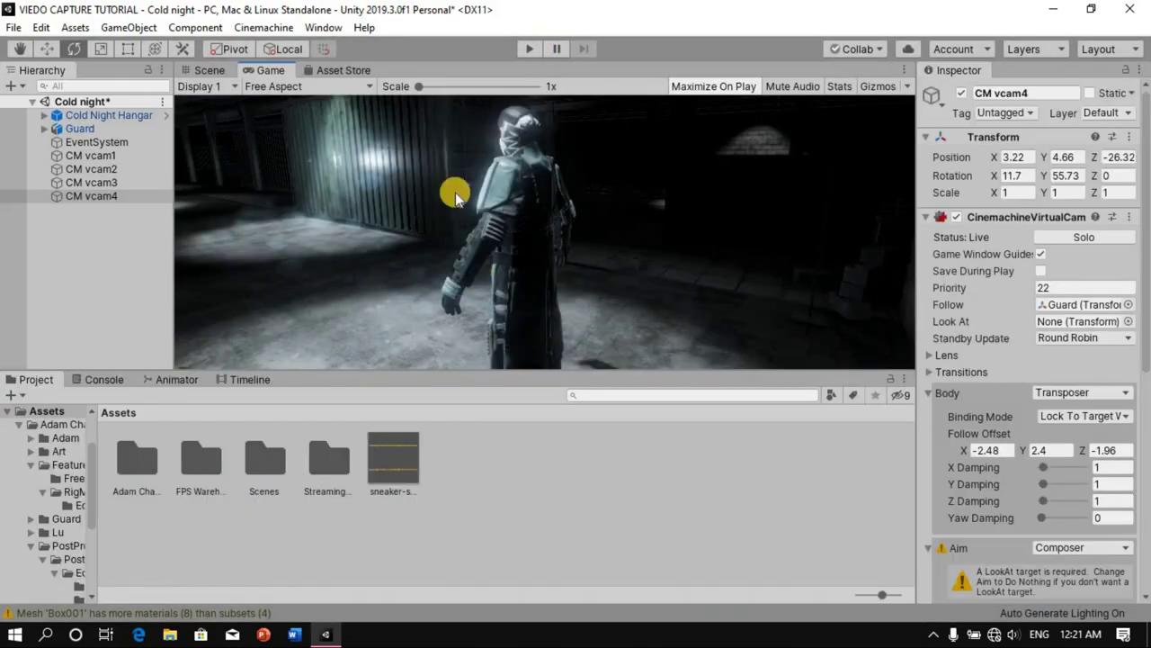
# Deselect the camera and open the Timeline window for sequencing.
pyautogui.click(102, 232)
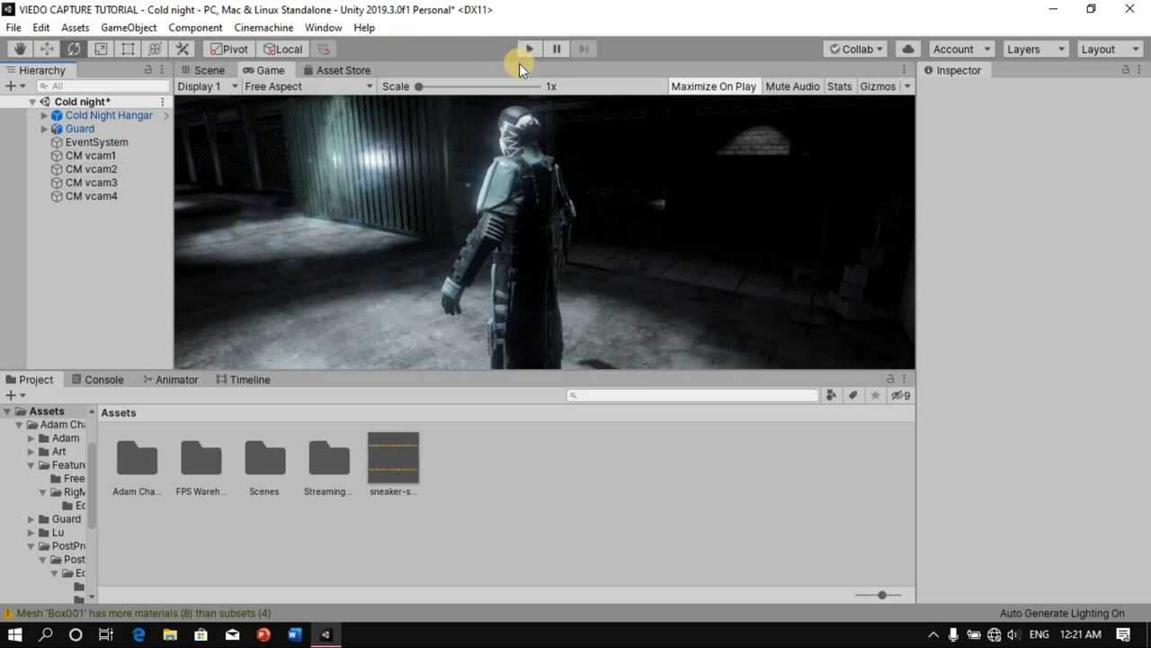
pyautogui.click(321, 27)
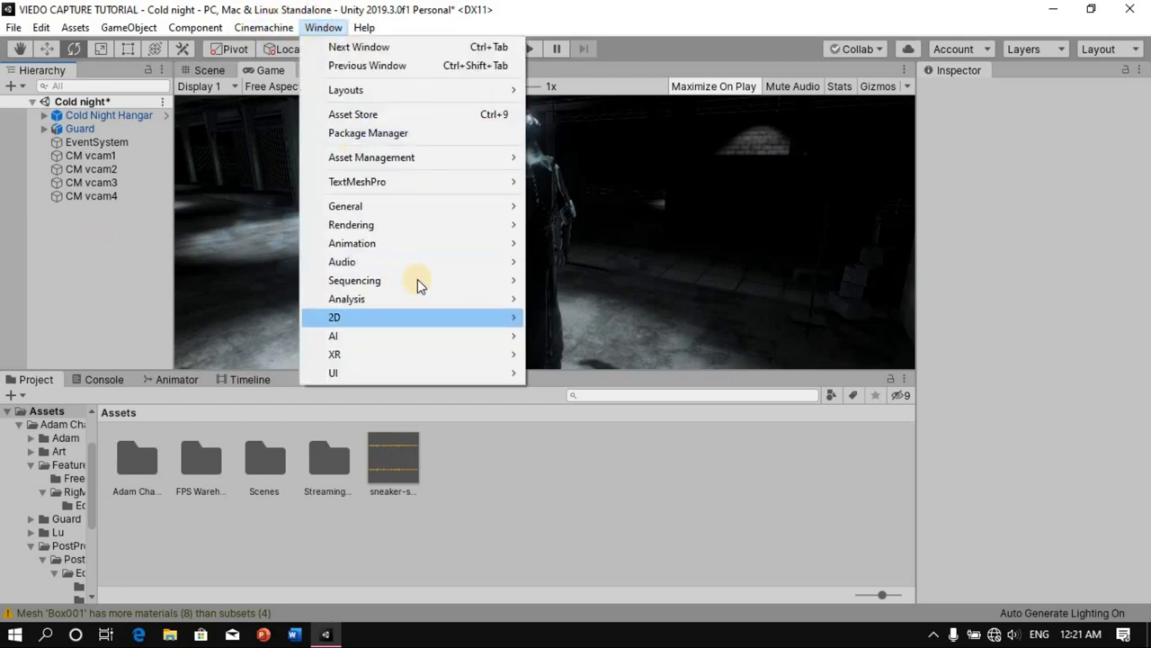
pyautogui.moveTo(418, 280)
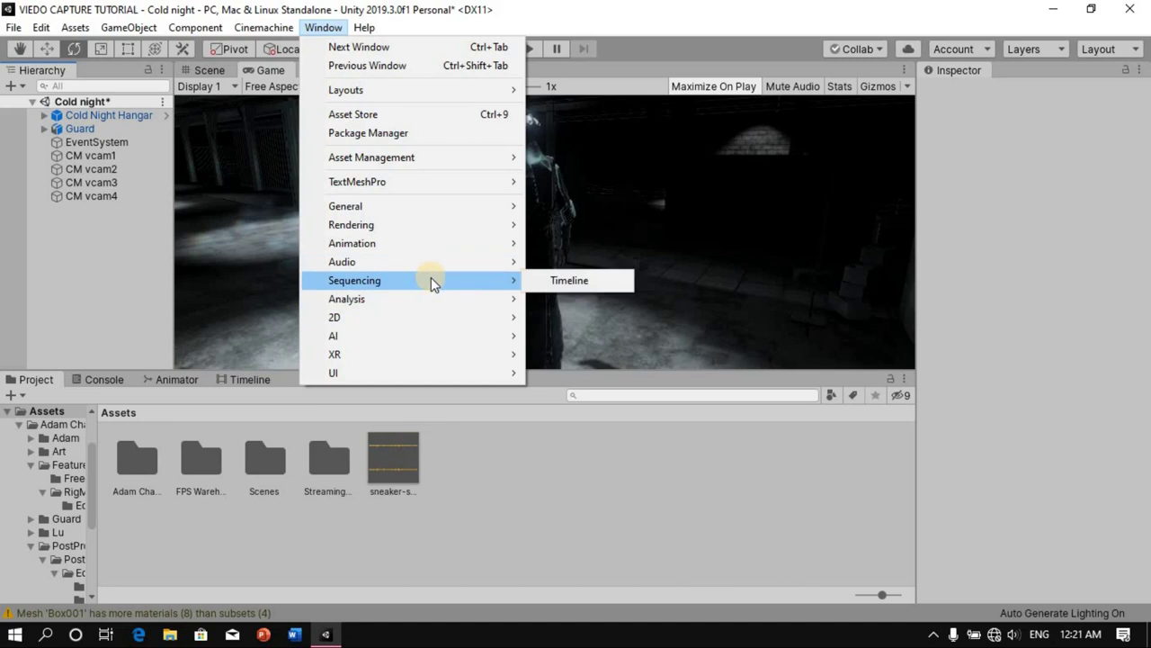
pyautogui.click(557, 282)
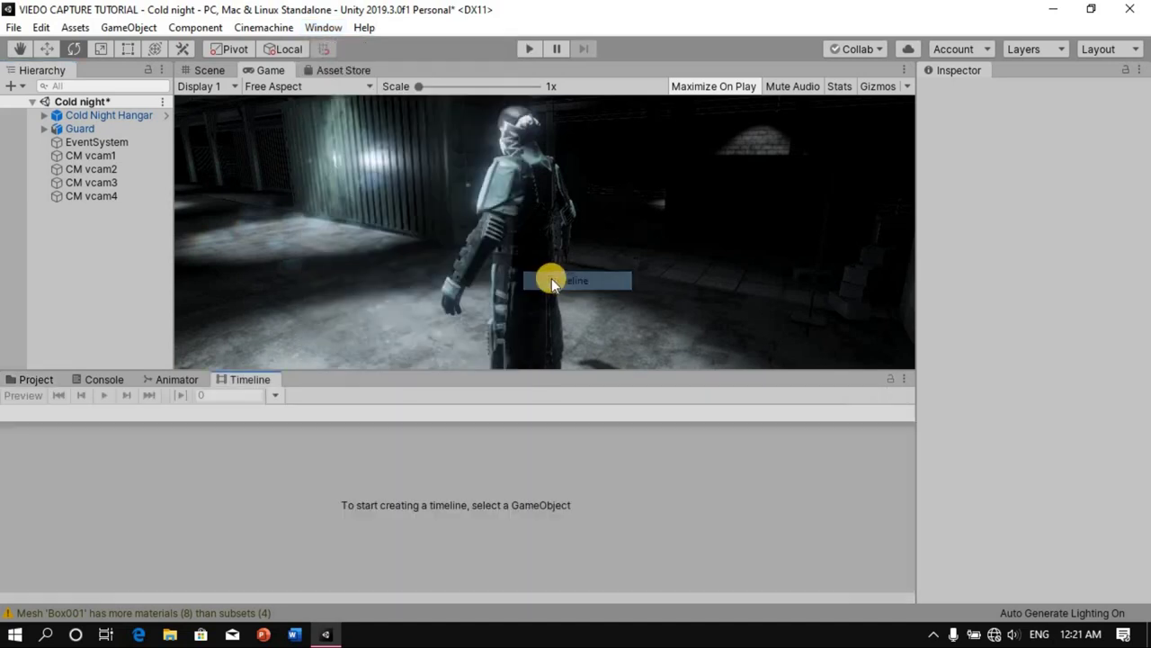
# Create an empty GameObject in the scene and clear its name for renaming.
pyautogui.rightClick(99, 275)
pyautogui.click(157, 433)
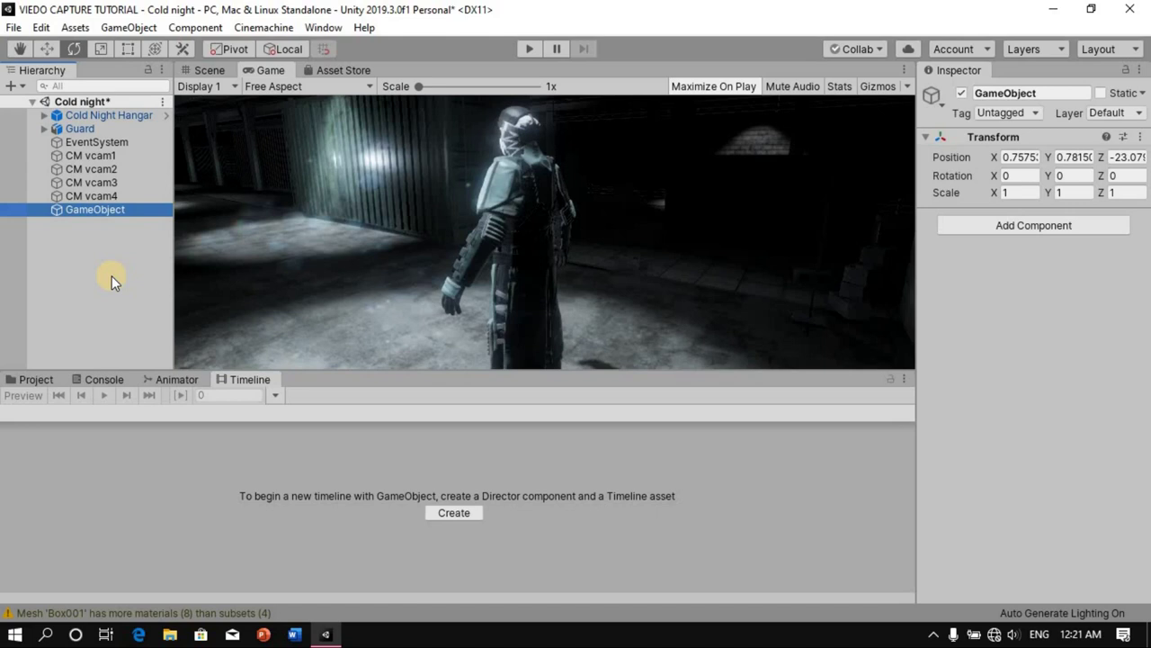
pyautogui.press('F2')
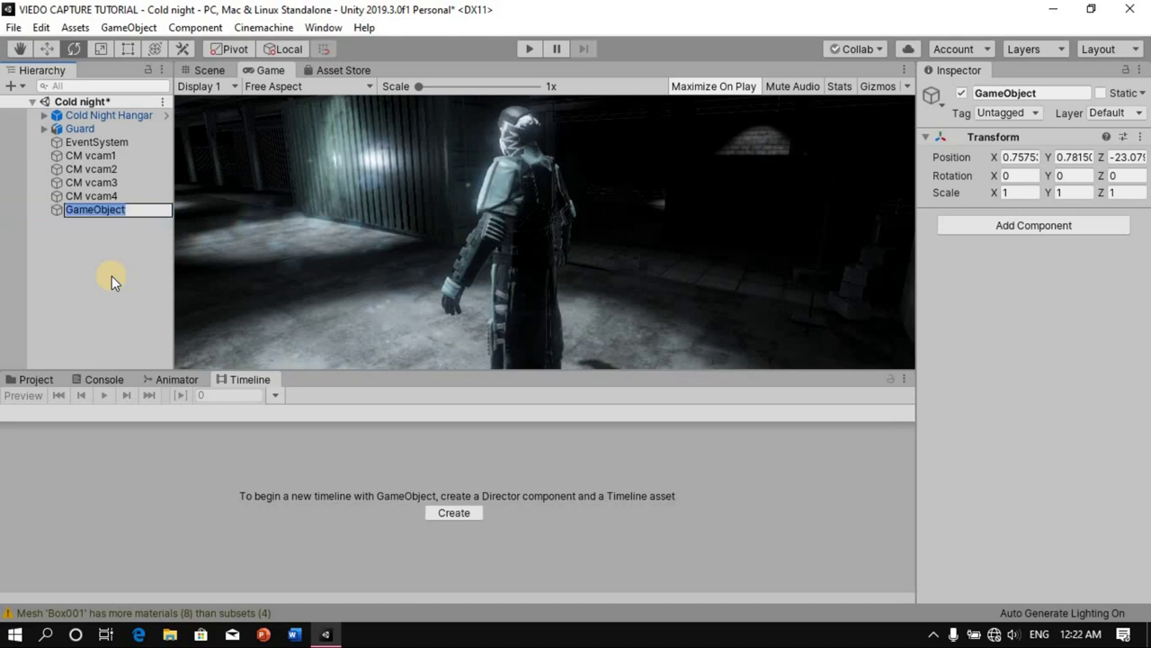
pyautogui.press('BackSpace')
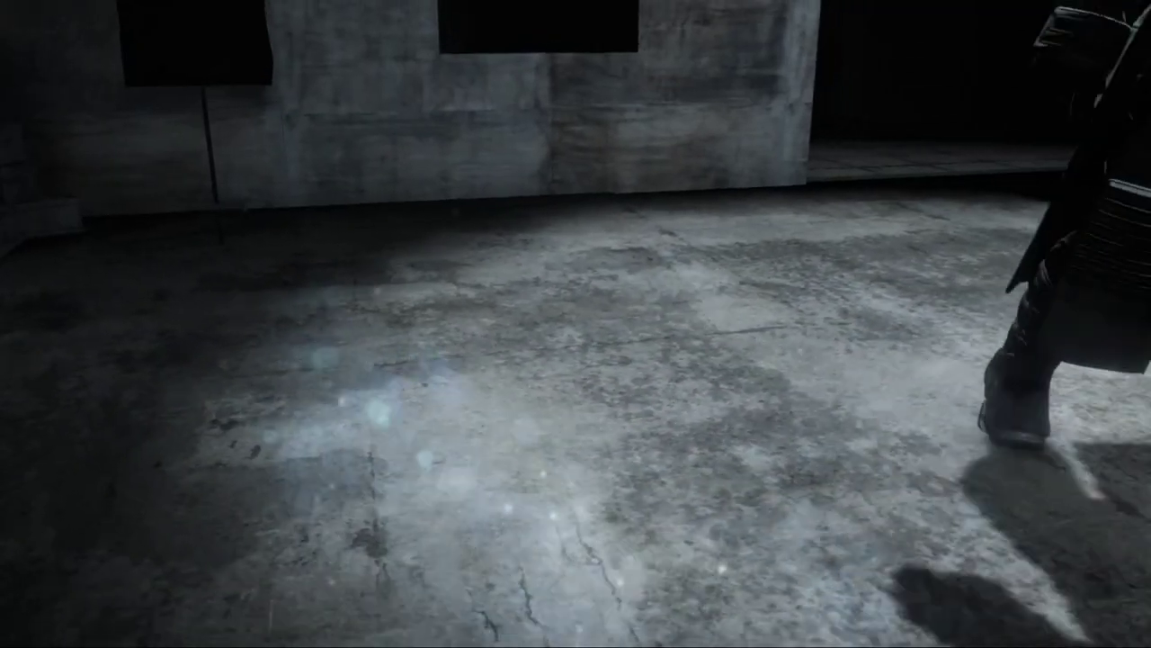